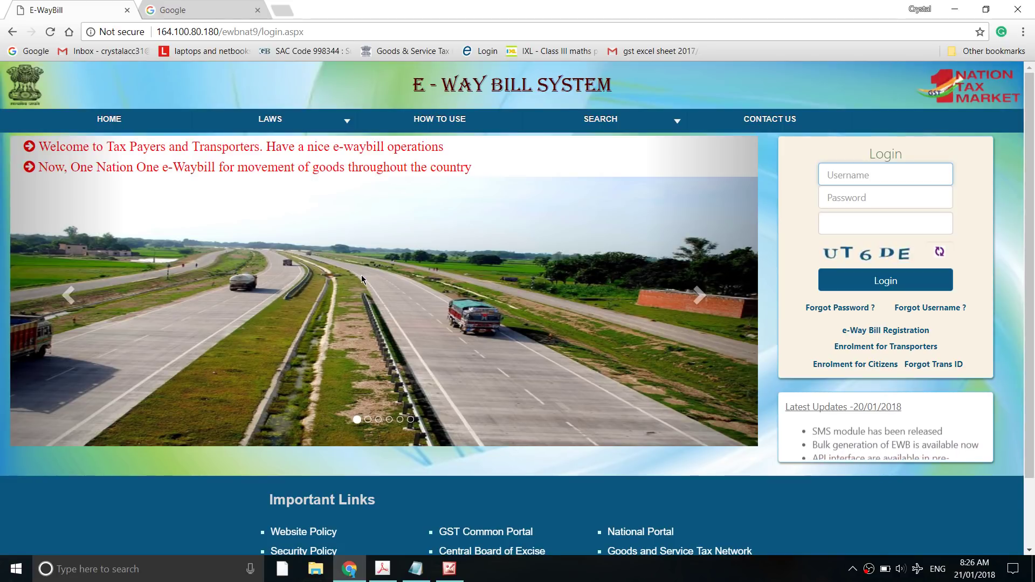
- Switch from the E-Way Bill login page to the Google homepage tab in Chrome
click(222, 6)
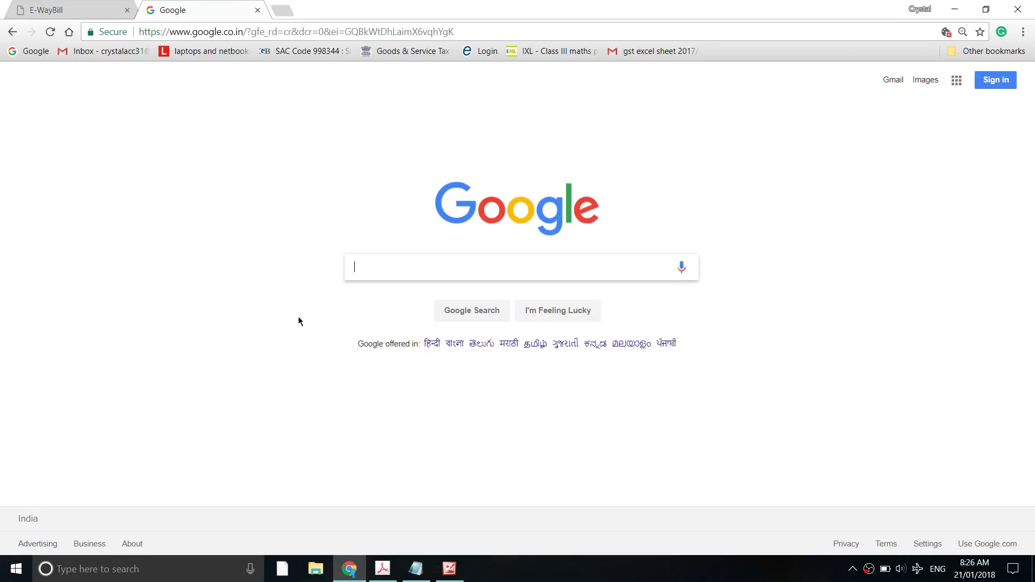
- Search Google for ewaybill.nic.in and open the official E-WayBill site result
text(ew)
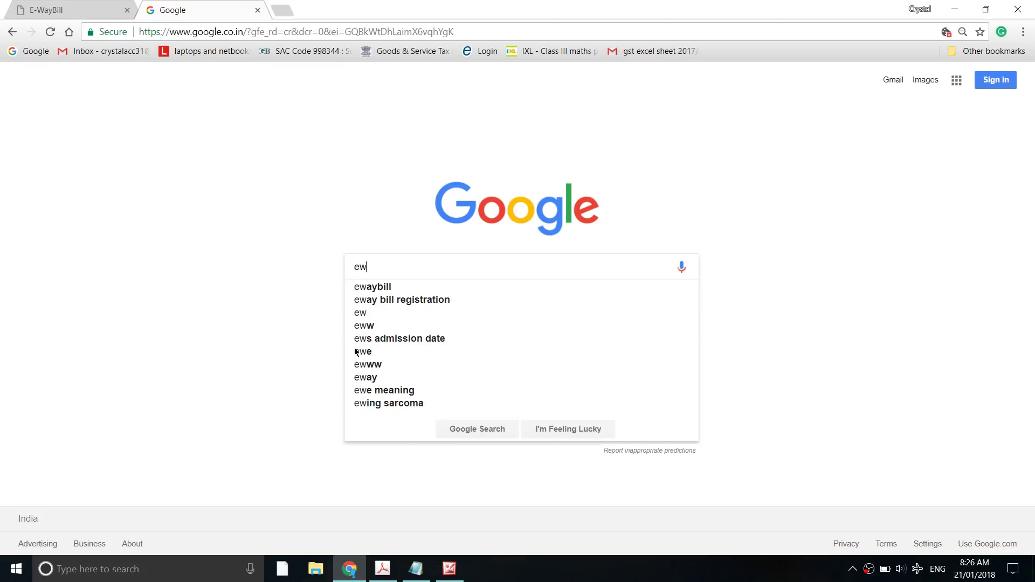
text(aybill.n)
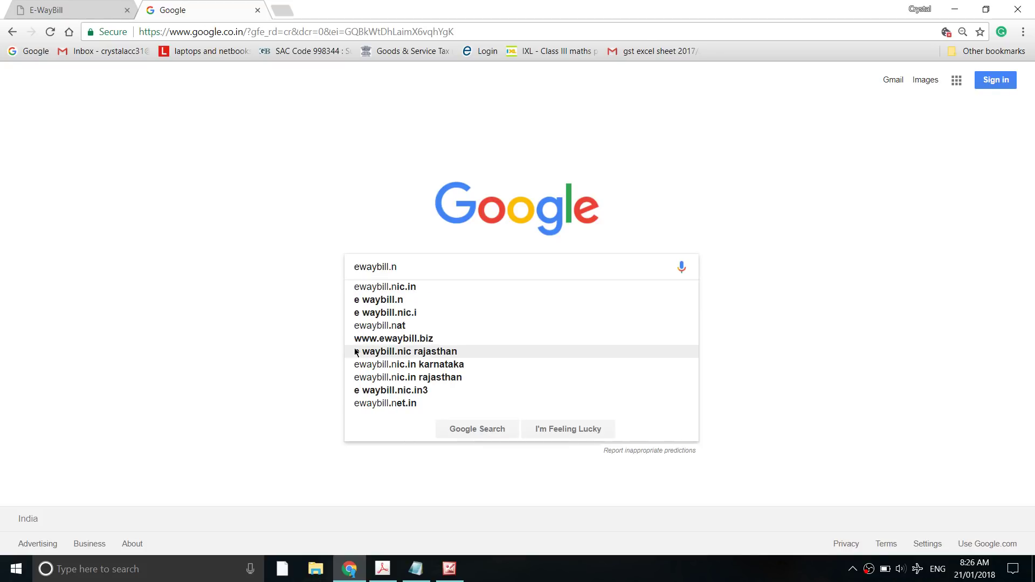
key(Down)
key(Up)
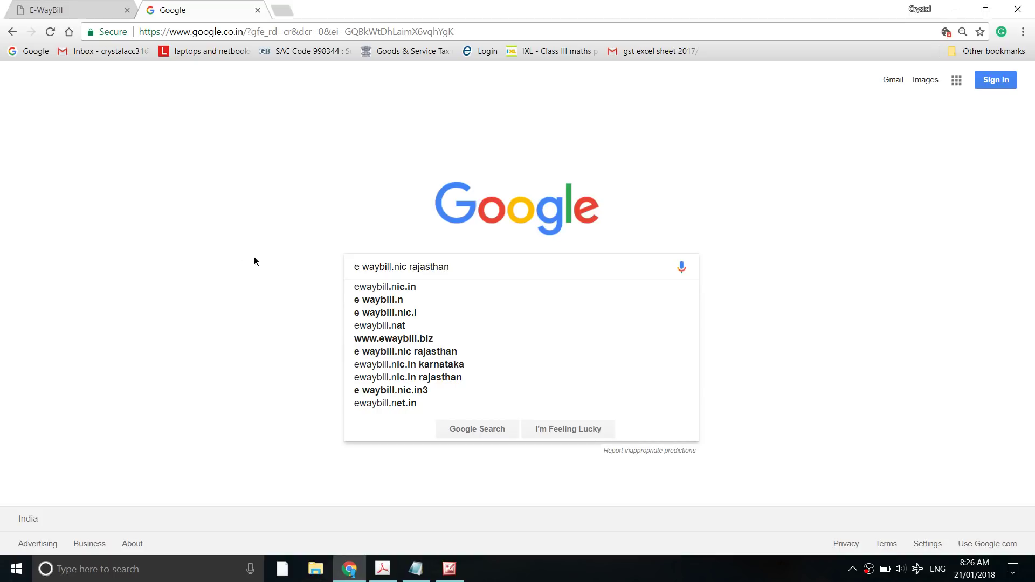
click(392, 288)
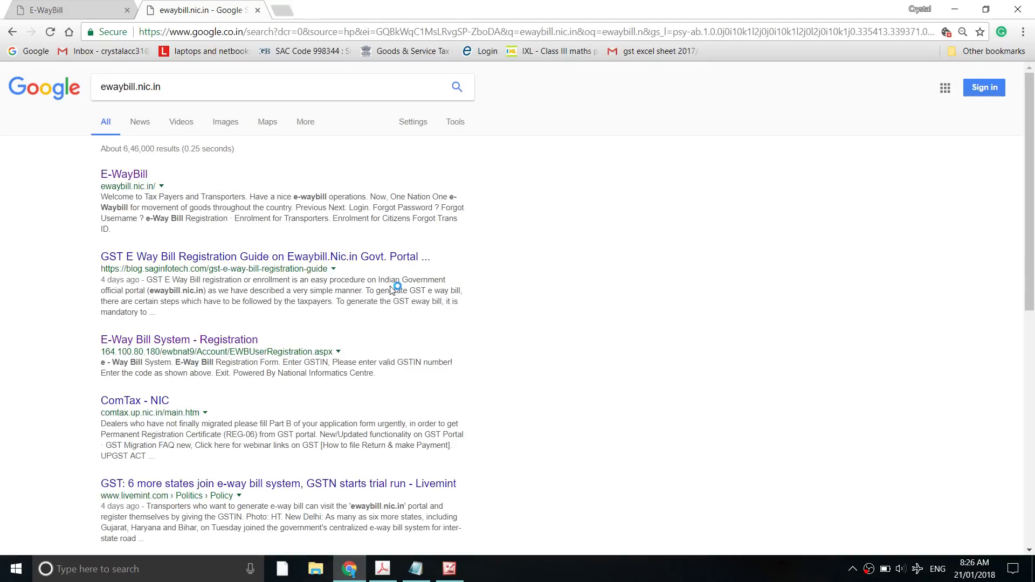
click(123, 175)
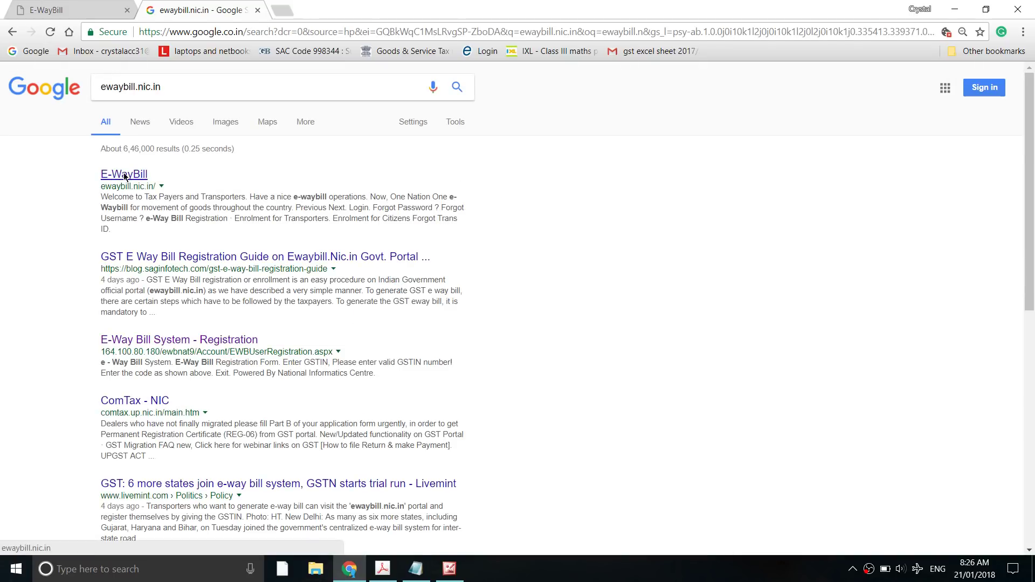
- Close the old login tab and bring up the e-Way Bill Registration form
click(127, 11)
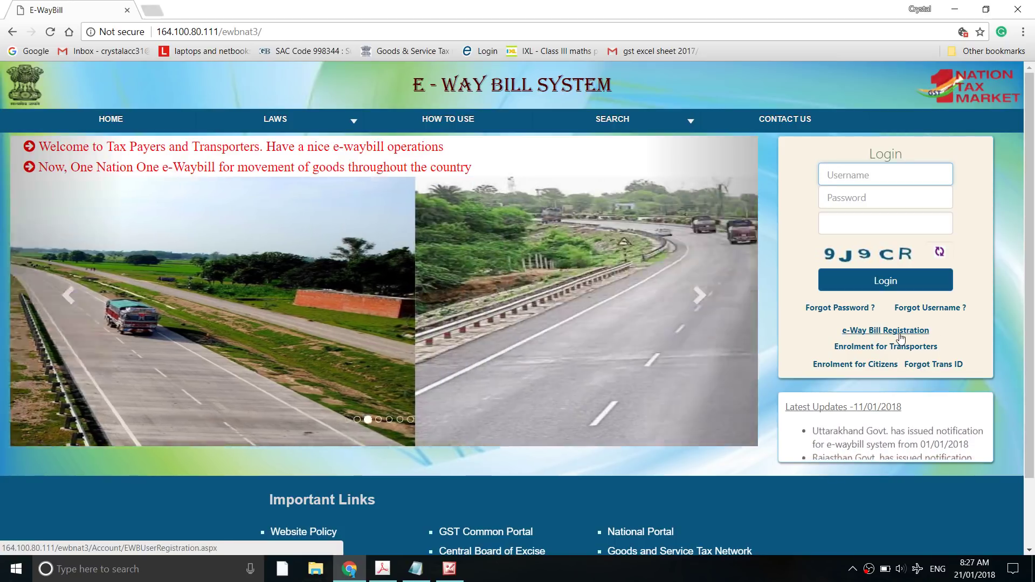
click(890, 330)
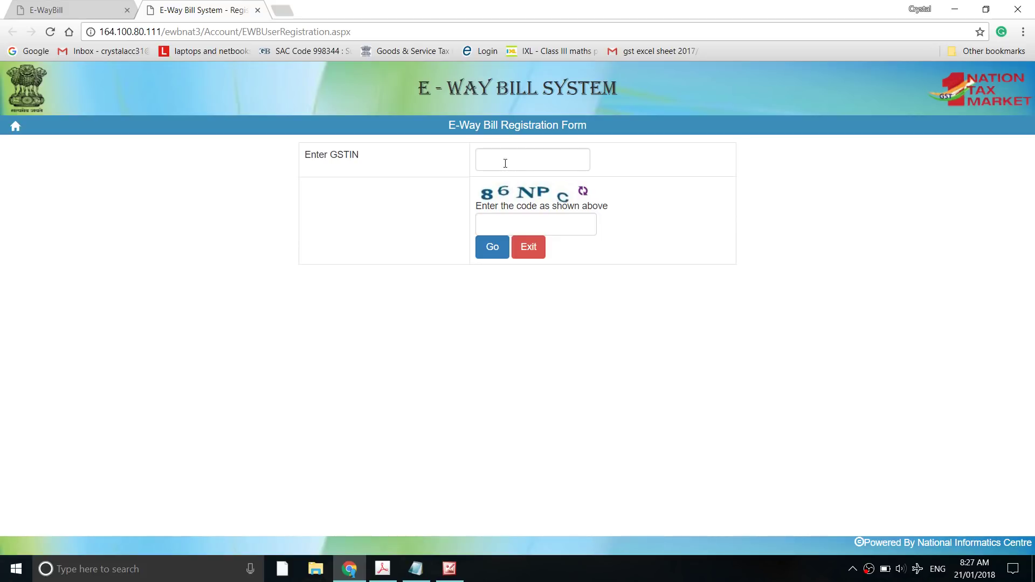
- Copy the GSTIN from Notepad and paste it into the Enter GSTIN field
click(505, 164)
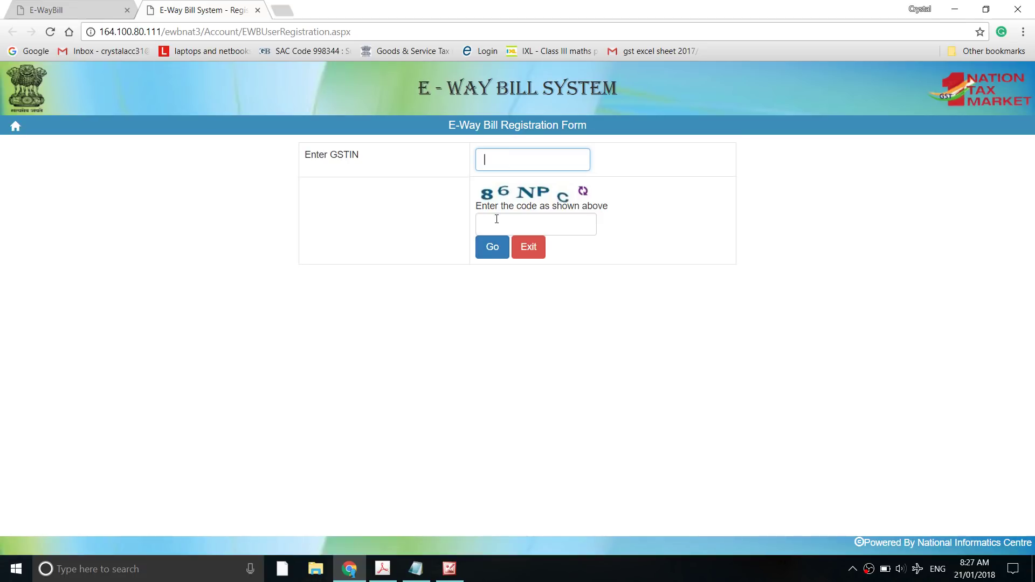
click(416, 569)
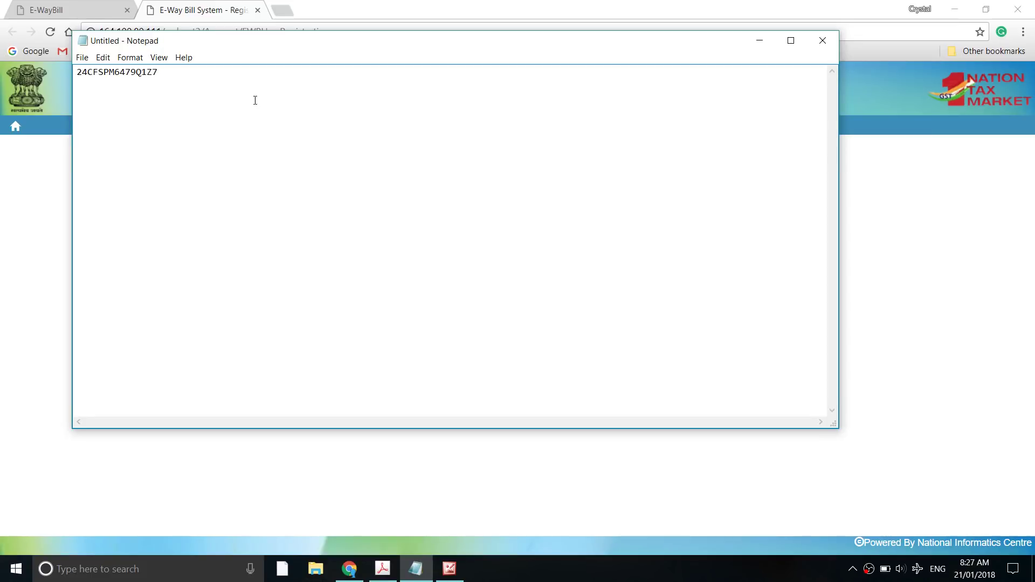
key(ctrl+a)
key(ctrl+c)
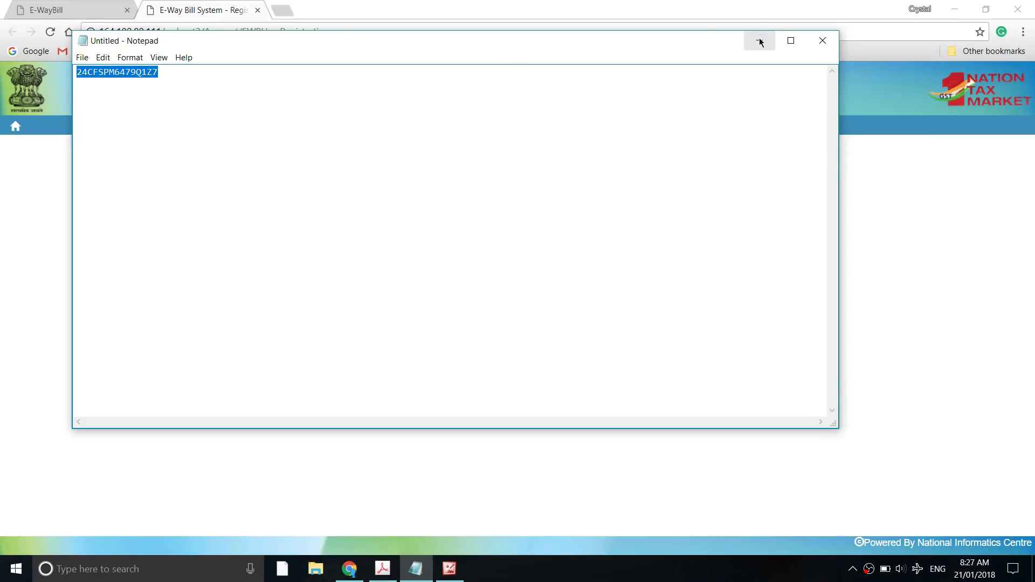
click(760, 42)
key(ctrl+v)
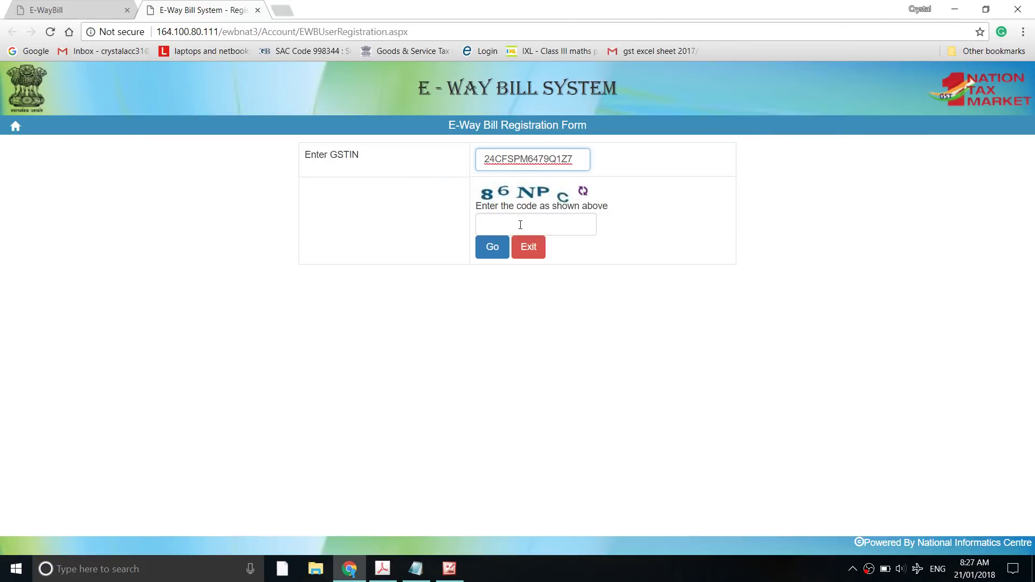
- Enter the shown captcha code and submit the GSTIN with Go
click(519, 225)
text(86)
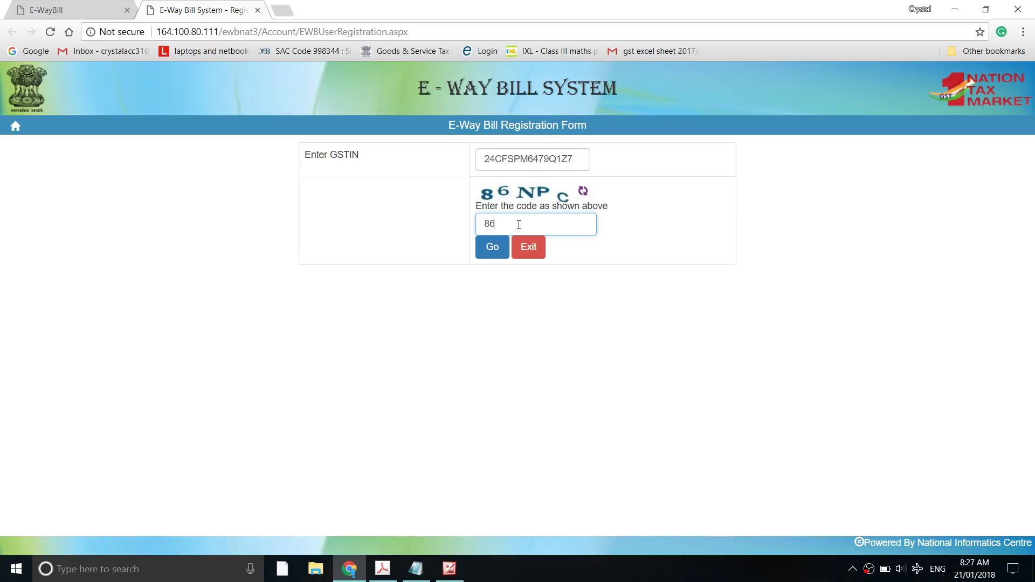
key(Tab)
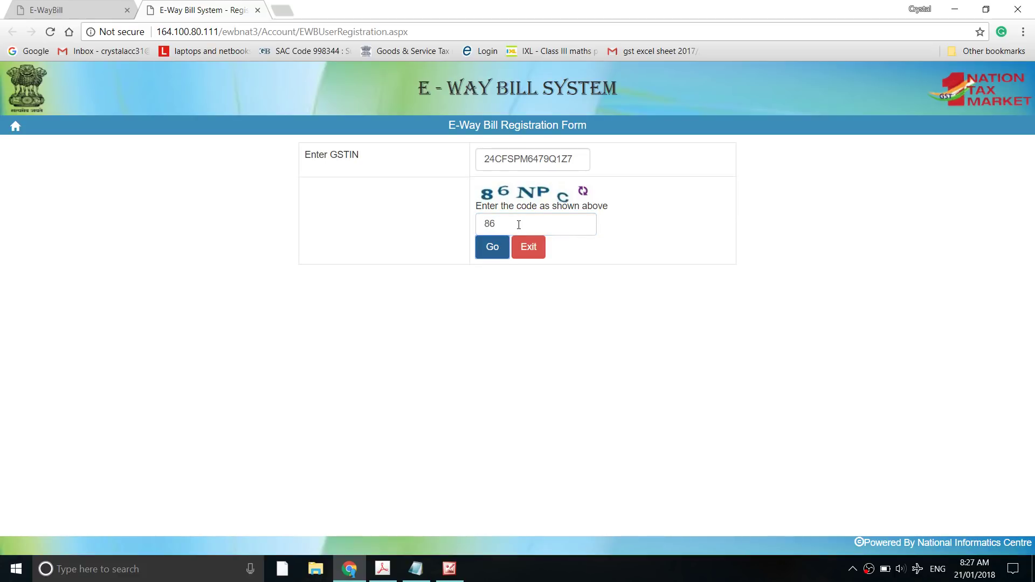
click(518, 225)
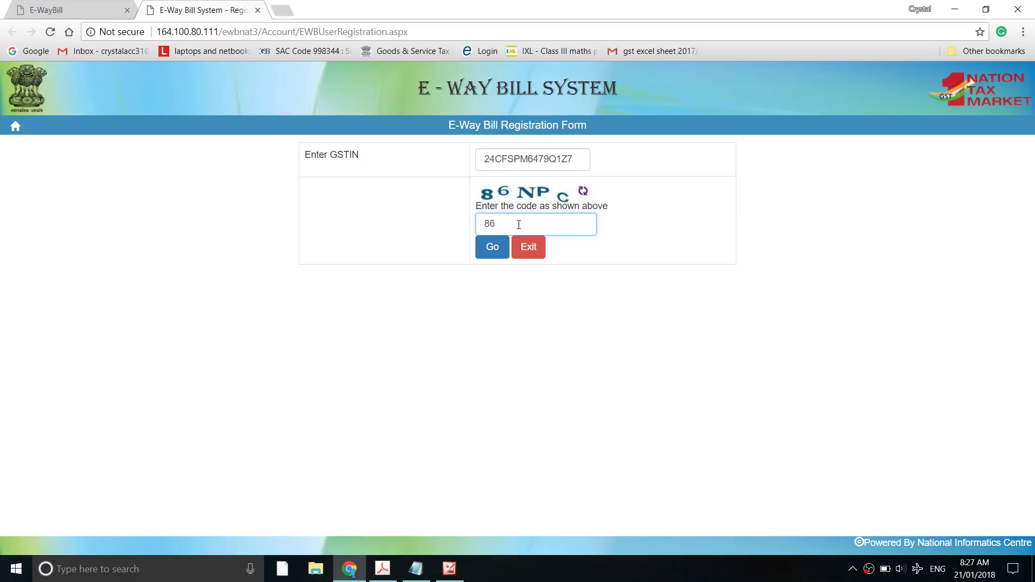
text(NPC)
click(490, 254)
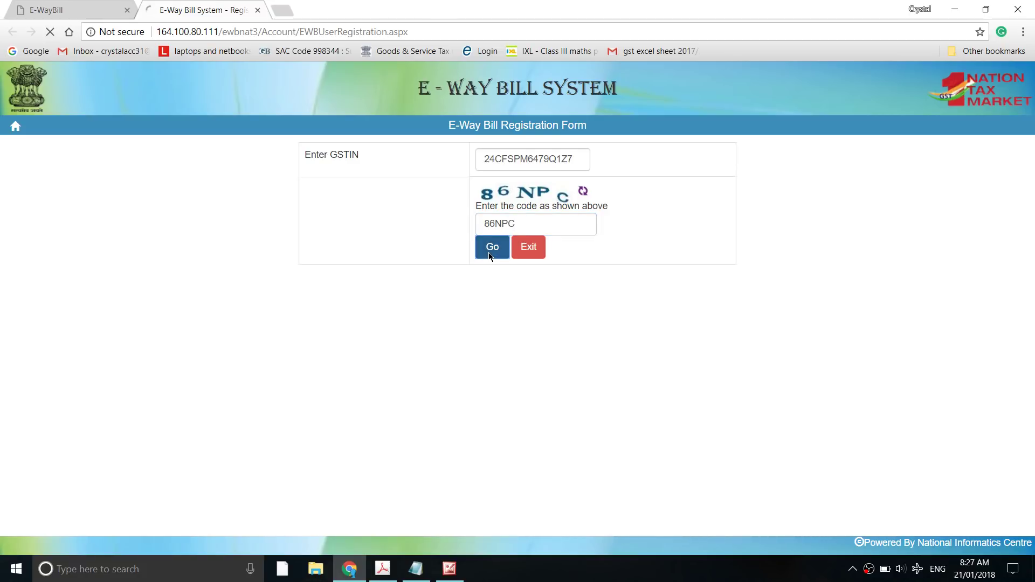
- Review the loaded applicant details and request a registration OTP with Send OTP
scroll(628, 230, down, 3)
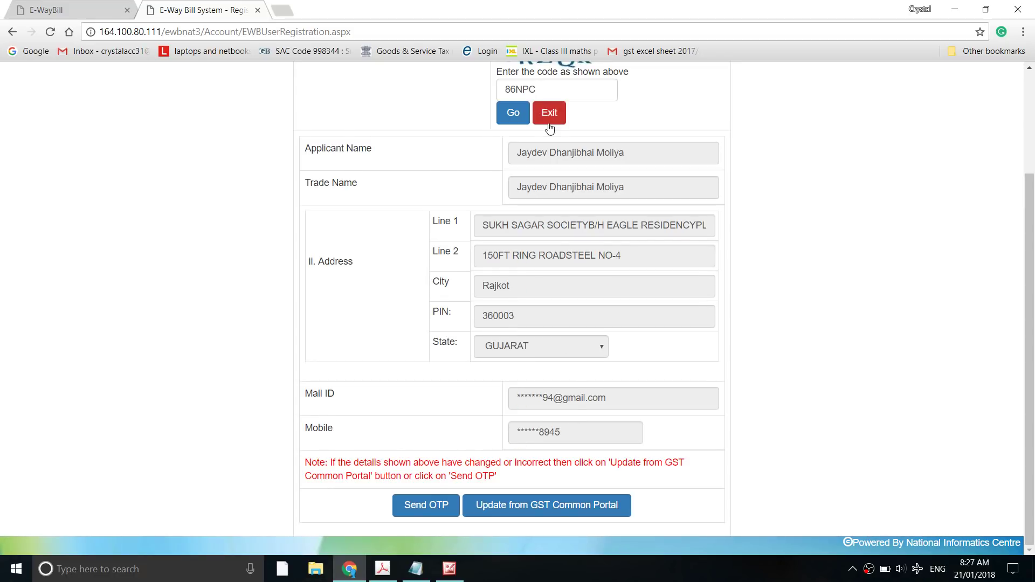
scroll(610, 275, up, 3)
scroll(385, 528, down, 3)
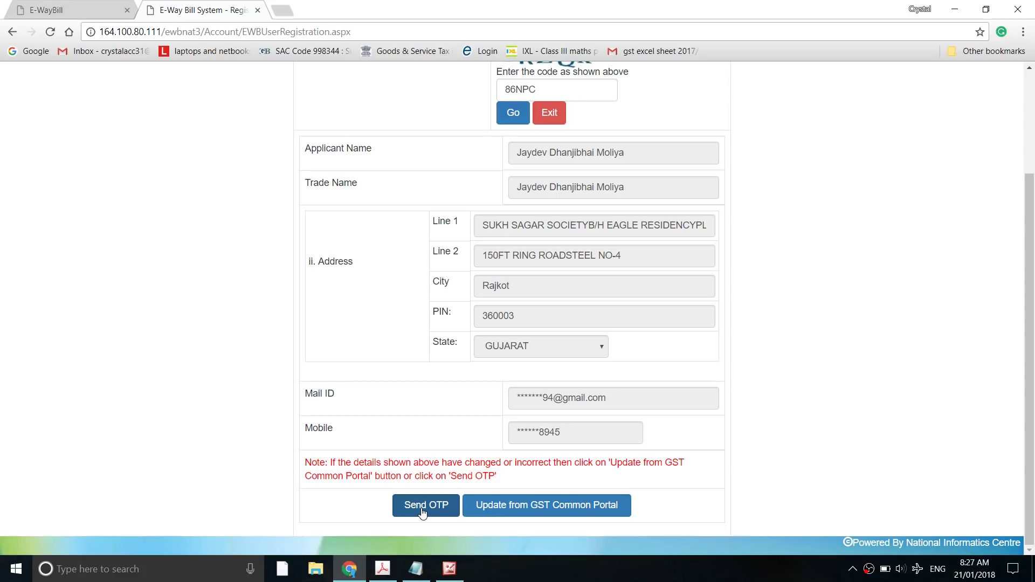
click(422, 510)
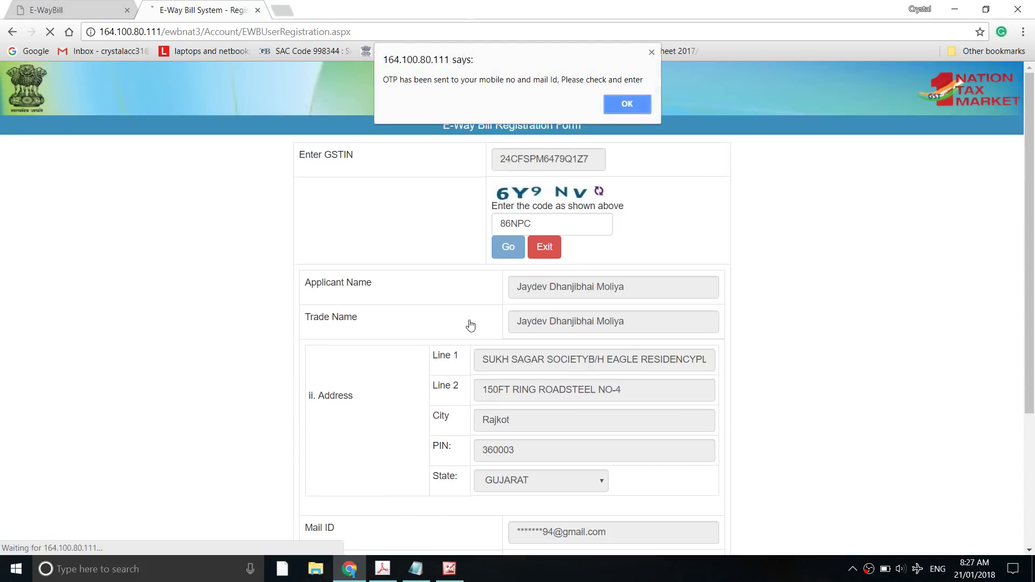
- Enter the received OTP, verify it, and dismiss the OTP-sent and verified alerts
click(618, 108)
scroll(636, 205, down, 4)
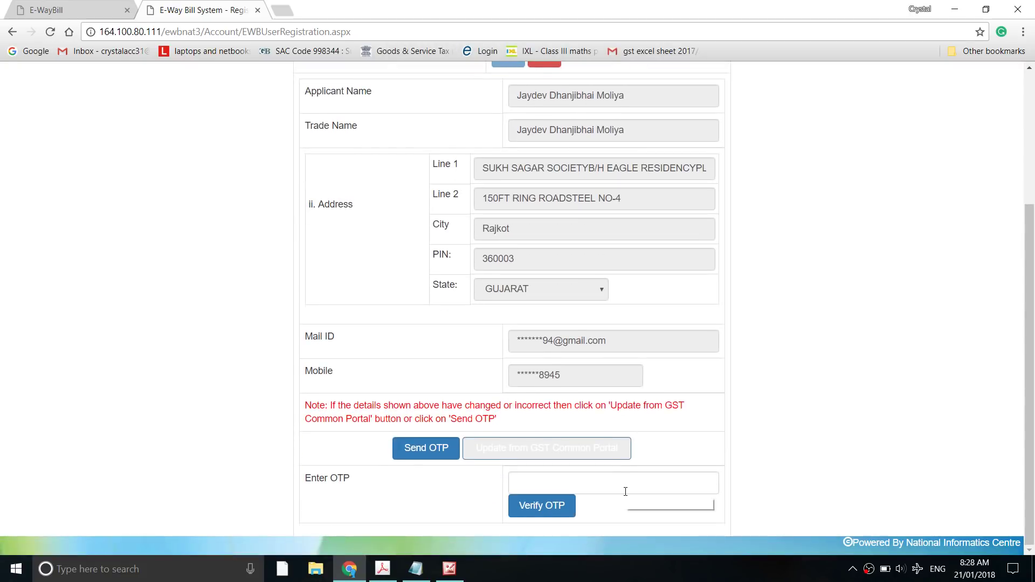
click(622, 487)
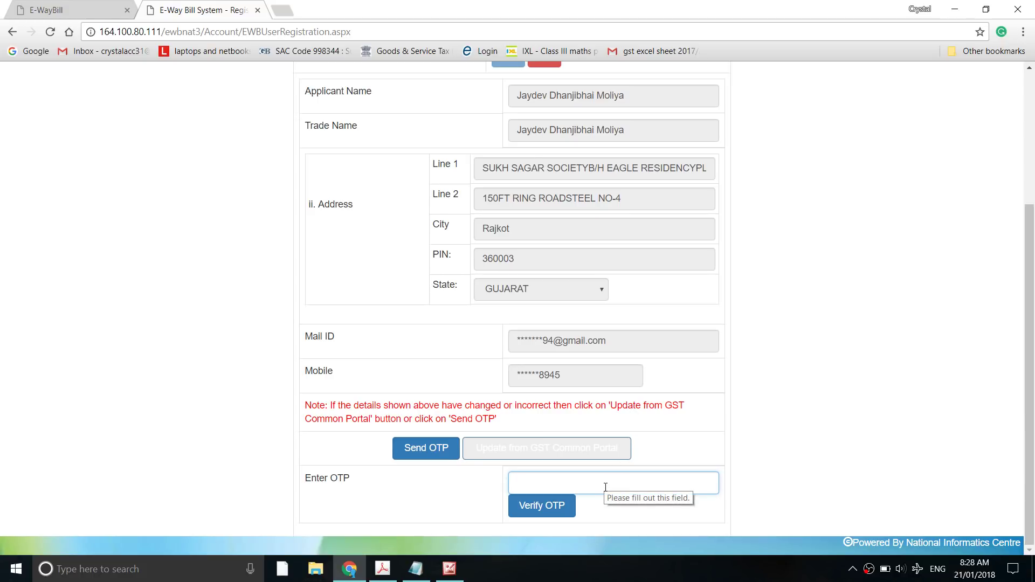
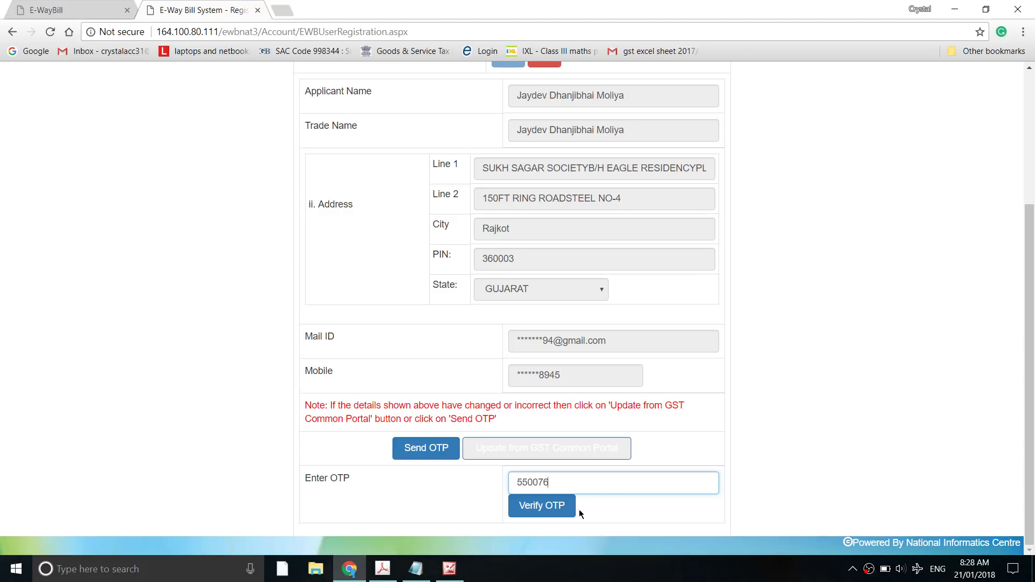
click(549, 511)
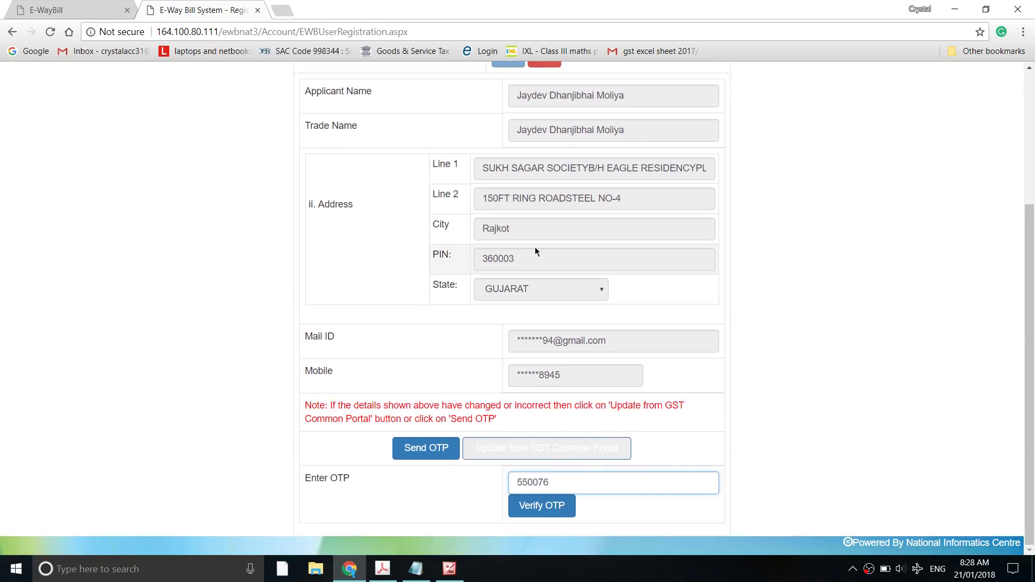
click(535, 507)
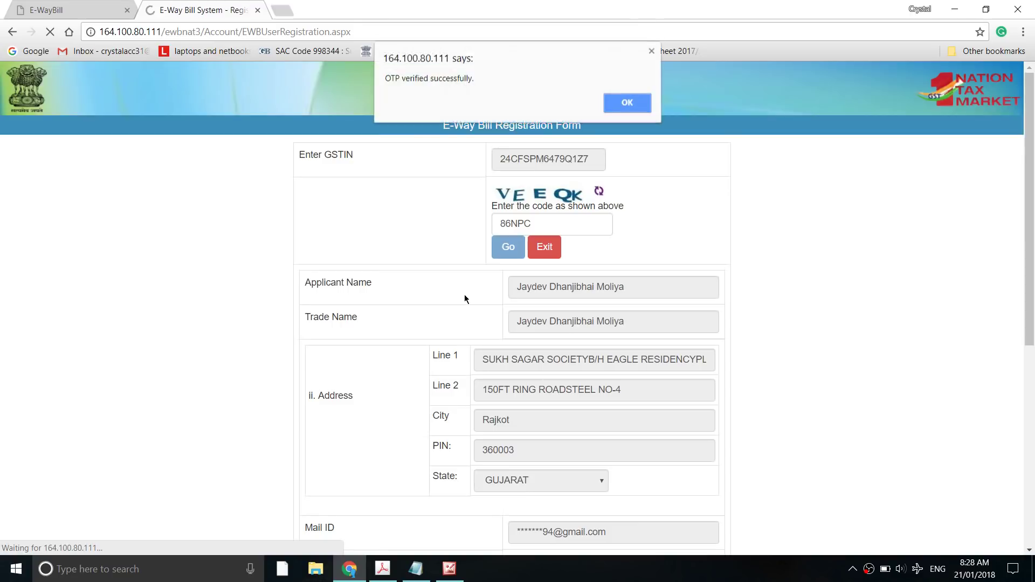
click(625, 104)
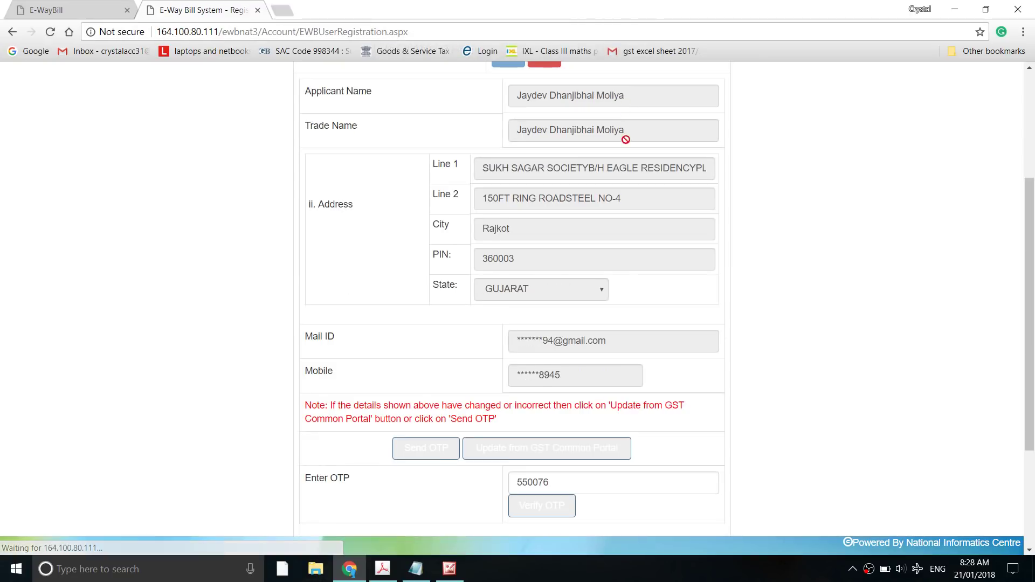
- Use the GSTIN as the user name and enter the new password twice
scroll(619, 338, down, 3)
click(531, 394)
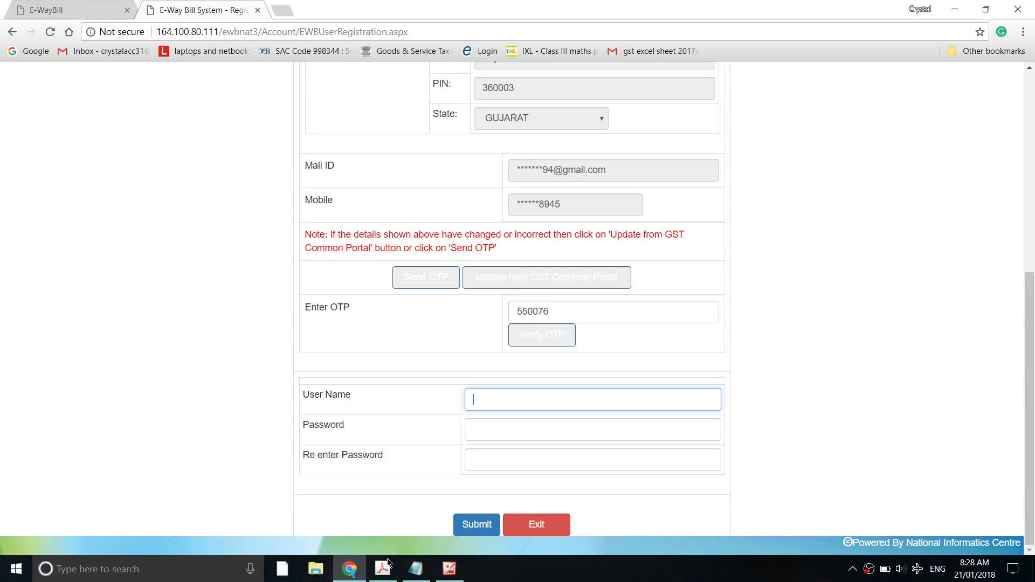
key(ctrl+v)
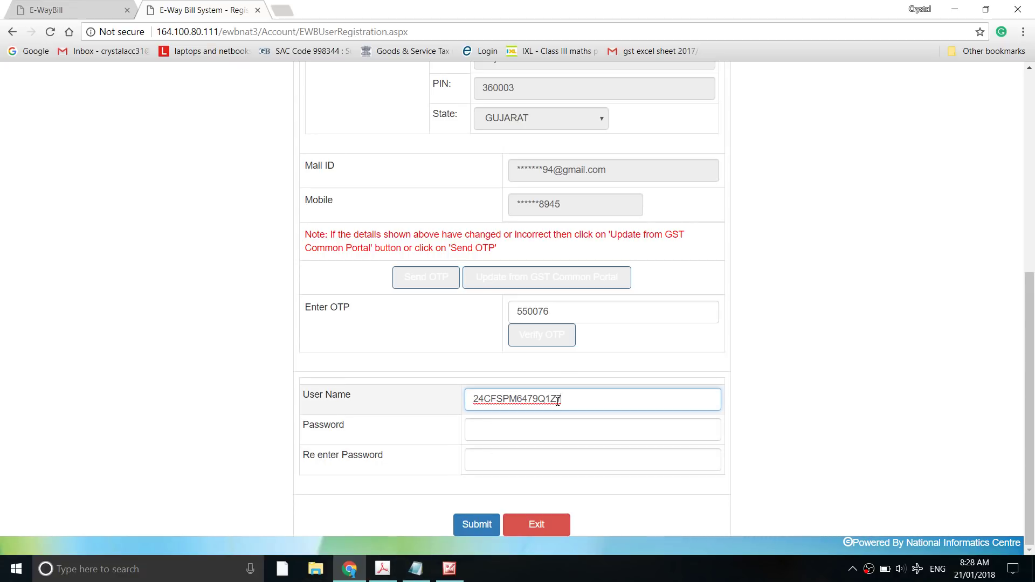
click(479, 431)
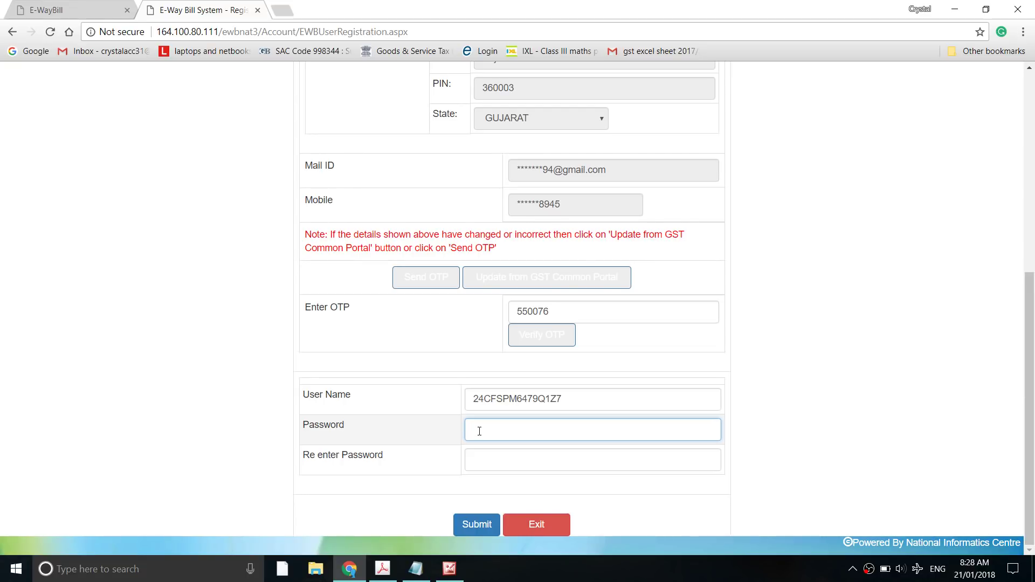
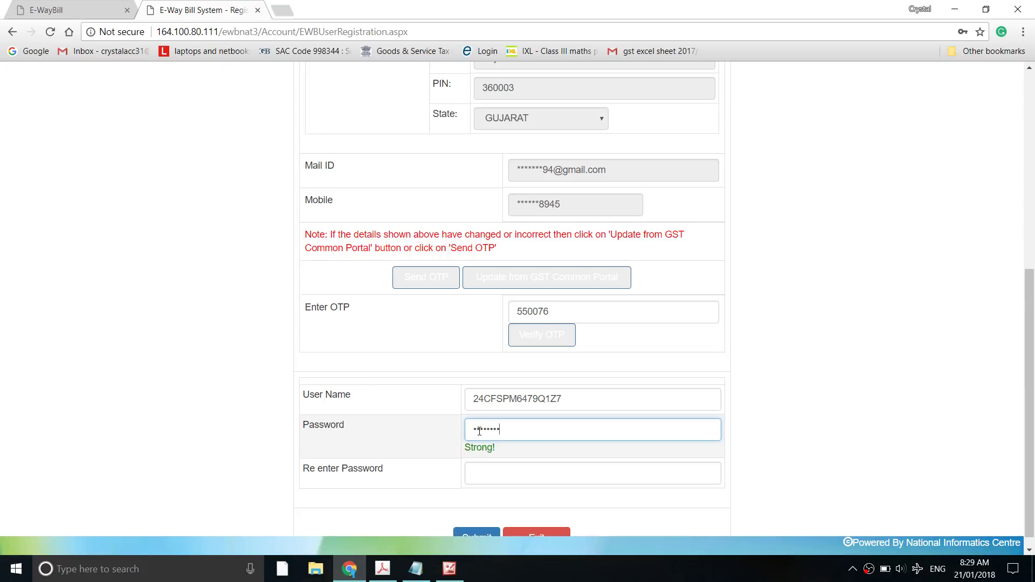
key(Tab)
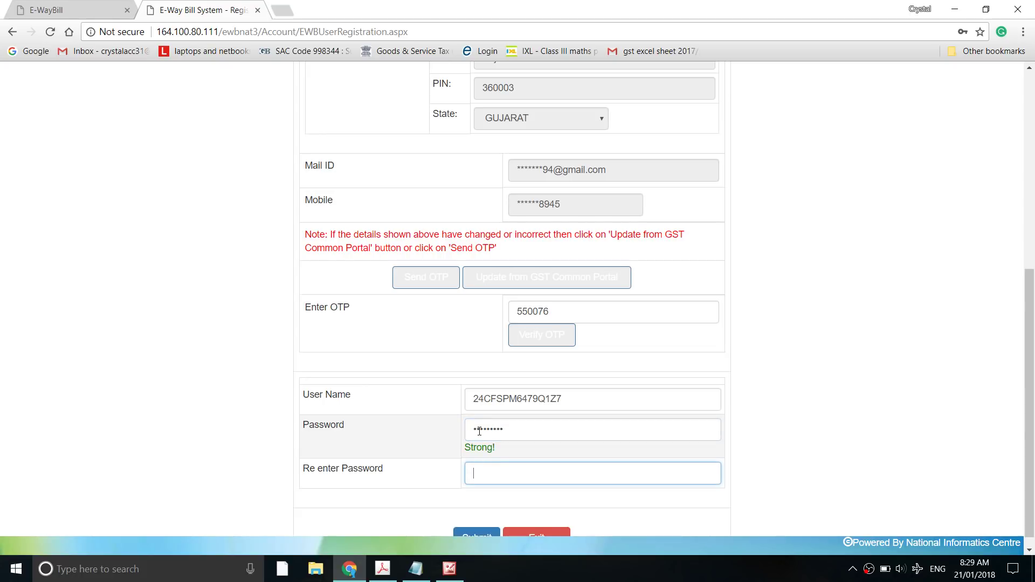
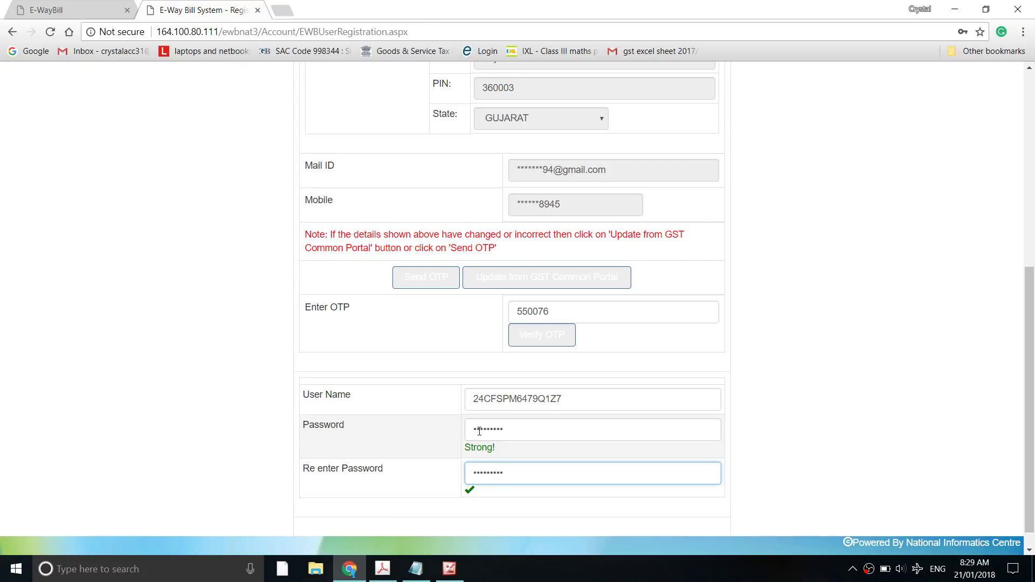
- Submit the registration and dismiss the 'User Created Successfully' alert
scroll(479, 432, down, 1)
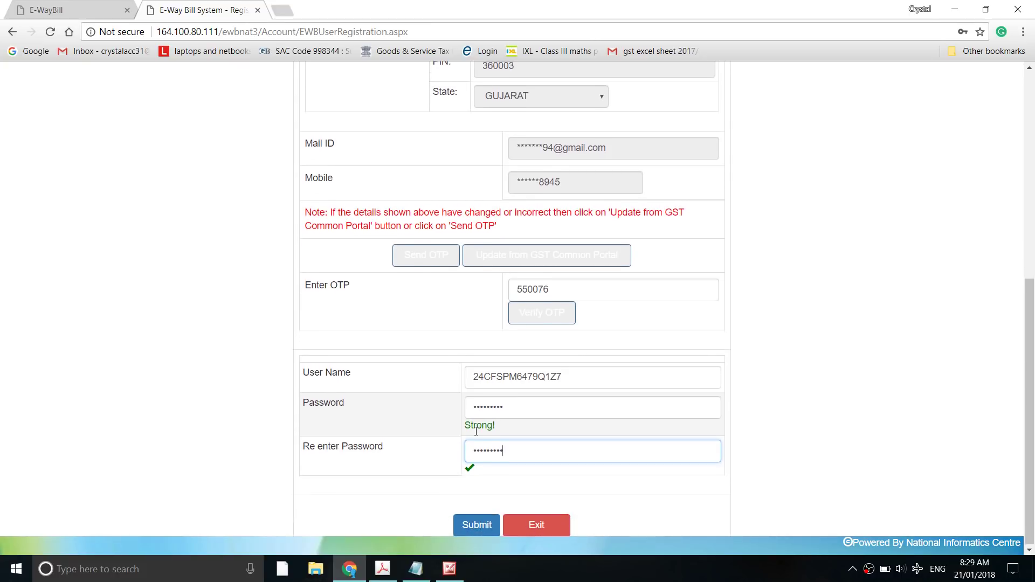
click(477, 525)
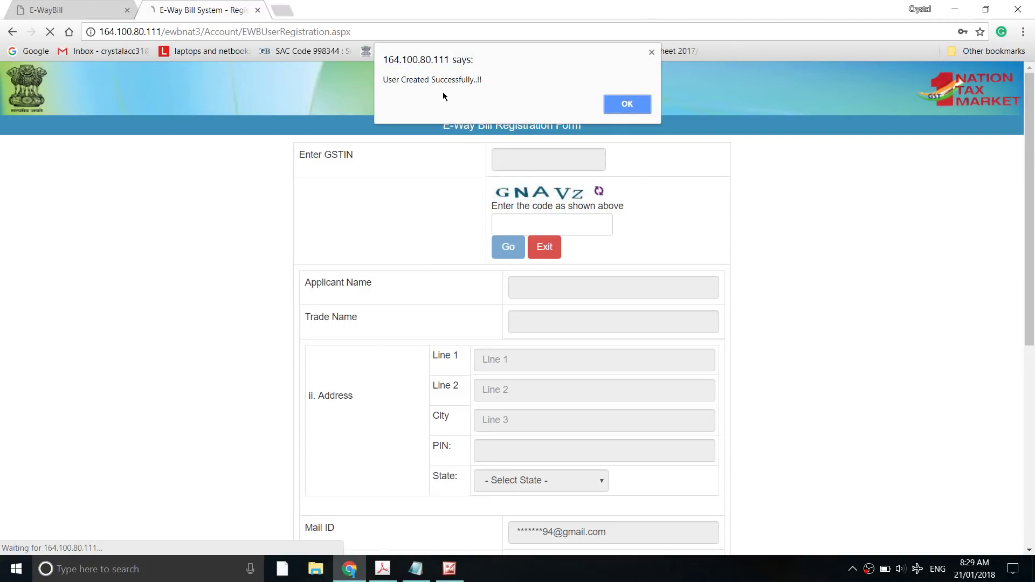
click(629, 106)
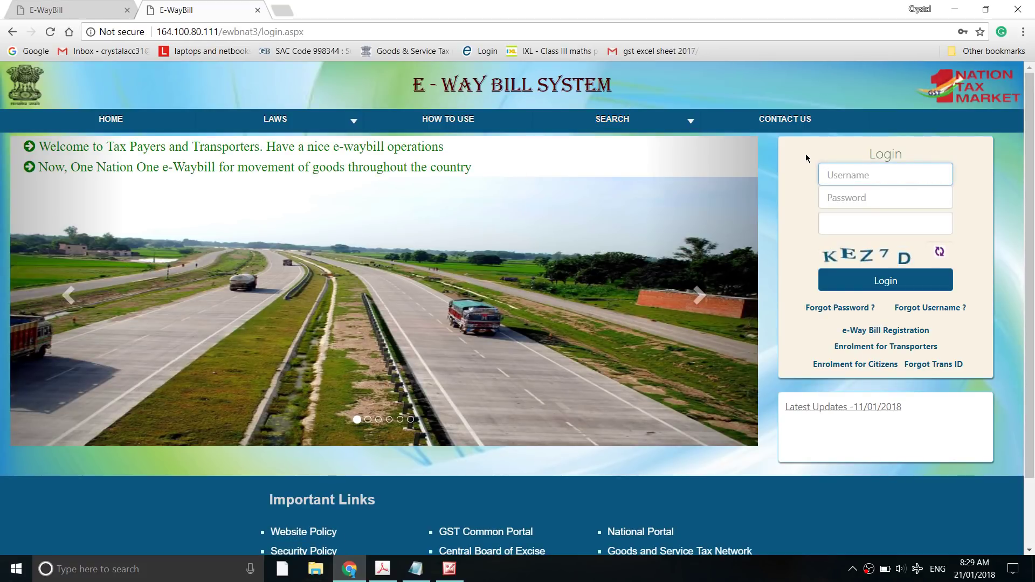
- Log in with the new user name, its password and the captcha code
key(ctrl+v)
click(866, 198)
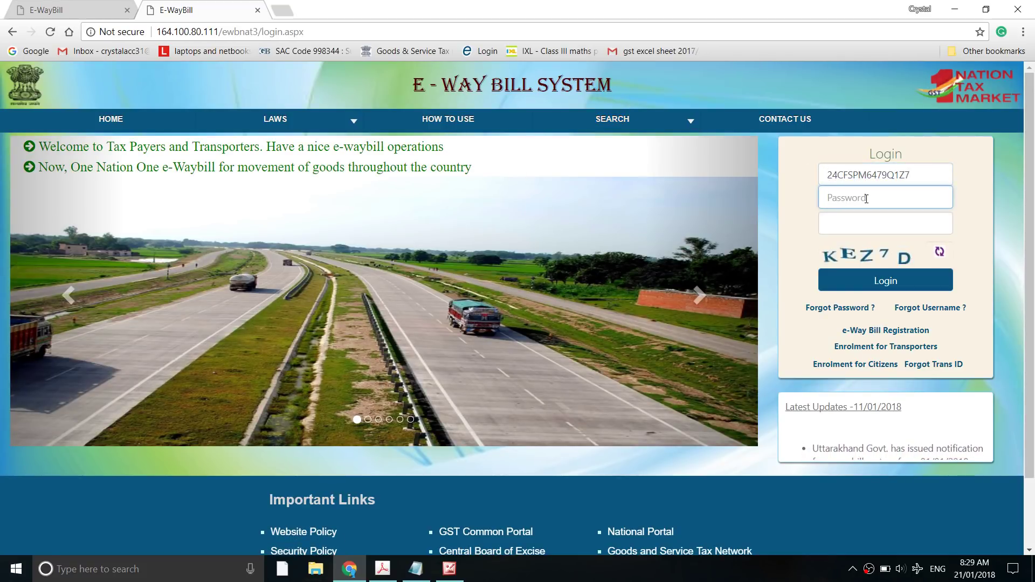
text(**********)
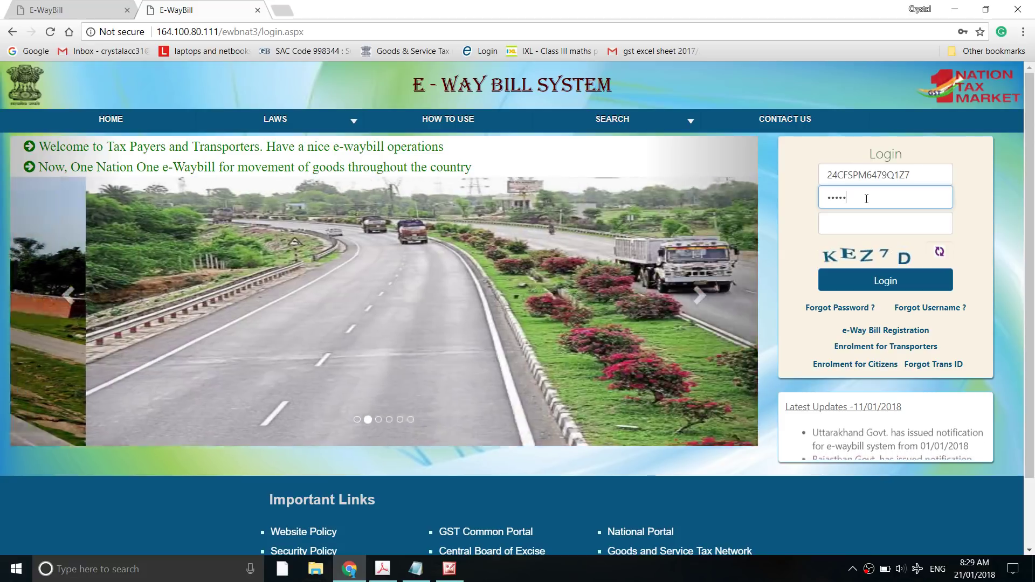
click(877, 224)
key(Caps_Lock)
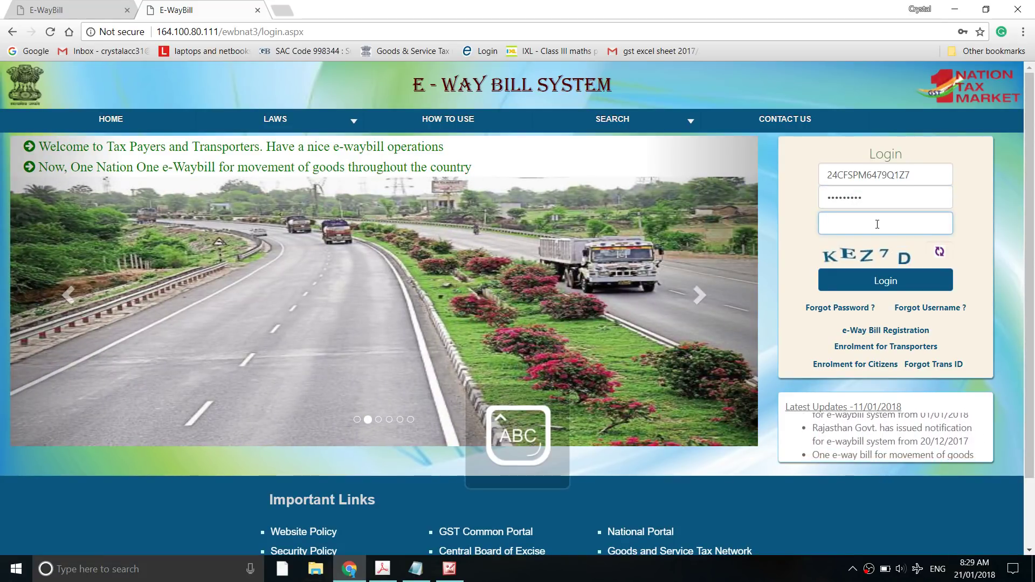
text(KEZ7D)
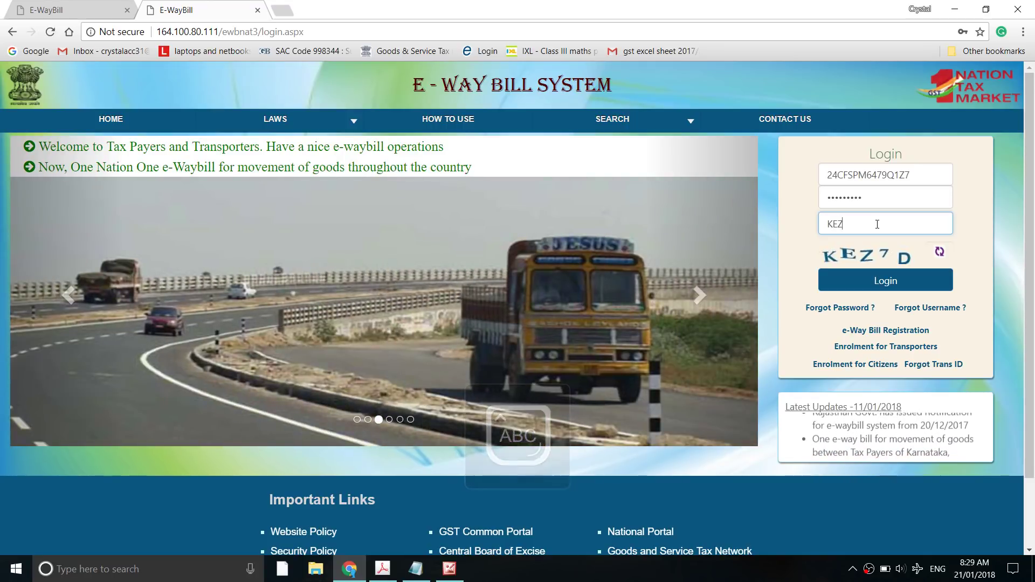
click(875, 279)
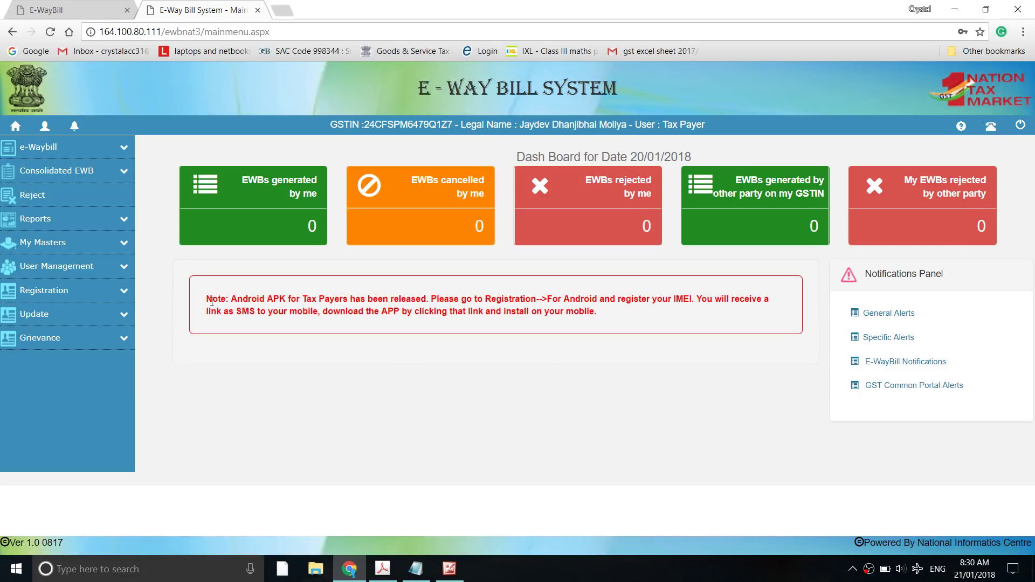
- Choose Generate New under the sidebar's e-Waybill menu to start a new e-way bill
drag(206, 299, 599, 309)
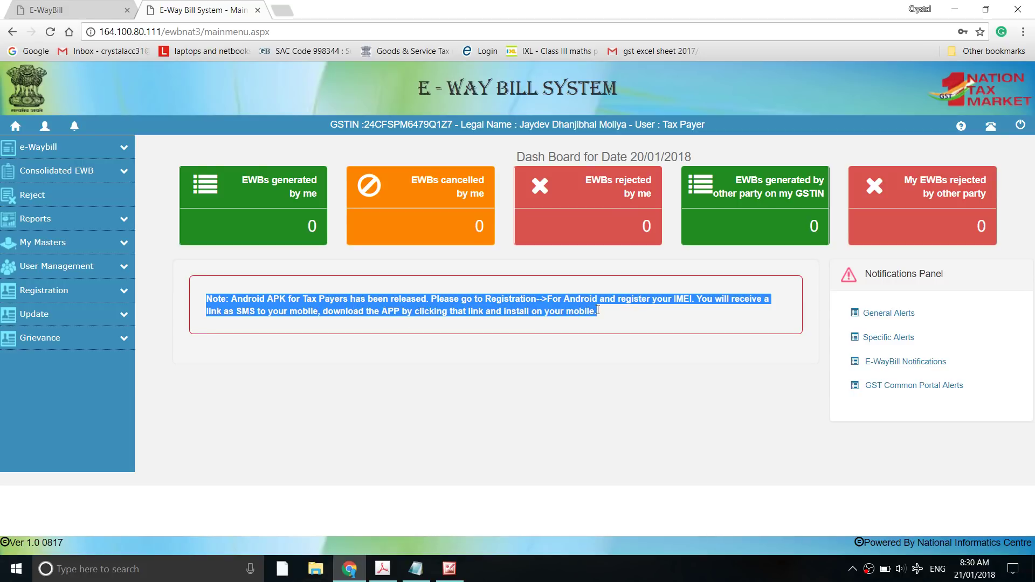
click(625, 320)
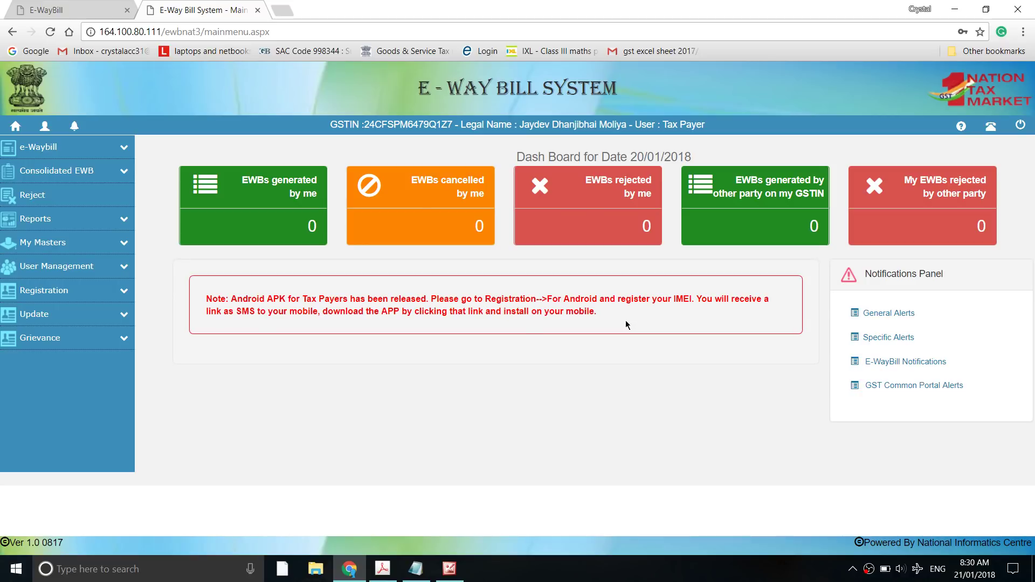
click(125, 151)
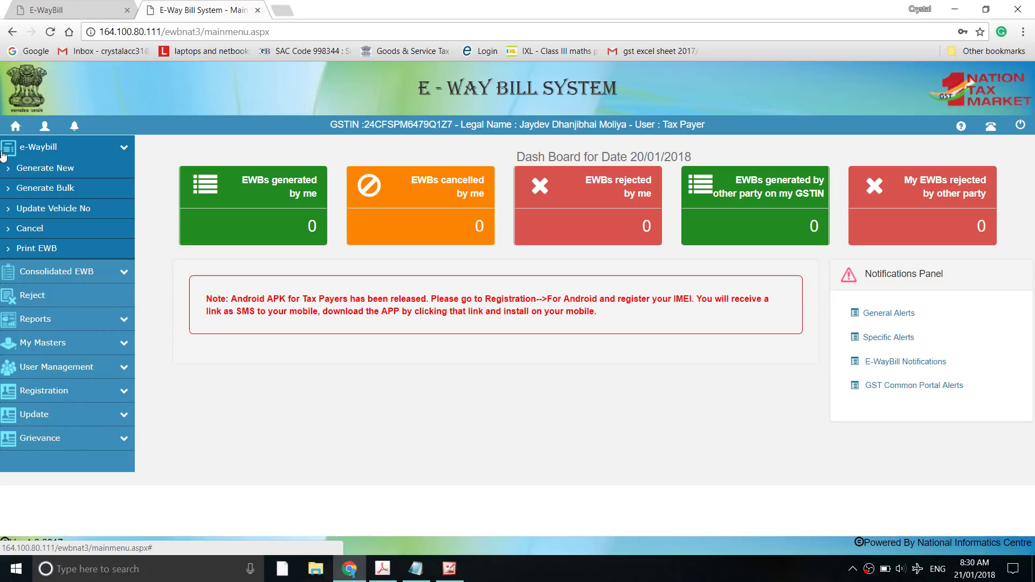
click(121, 150)
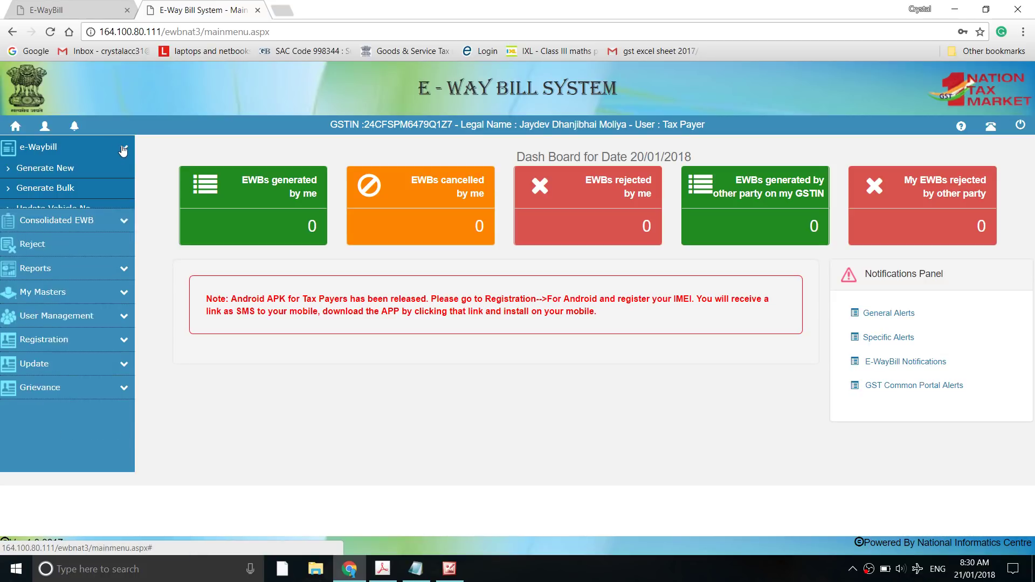
click(123, 151)
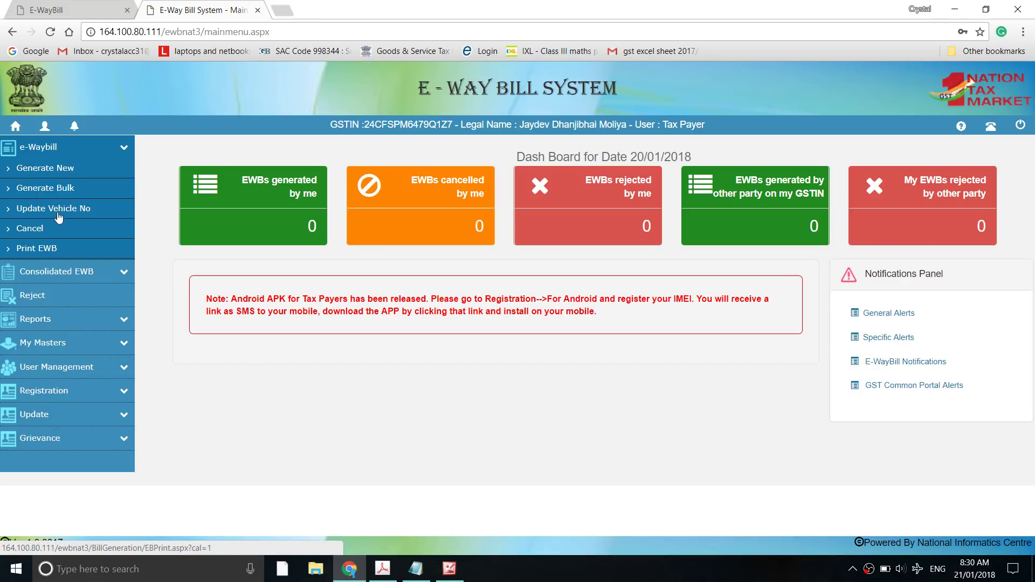
click(39, 170)
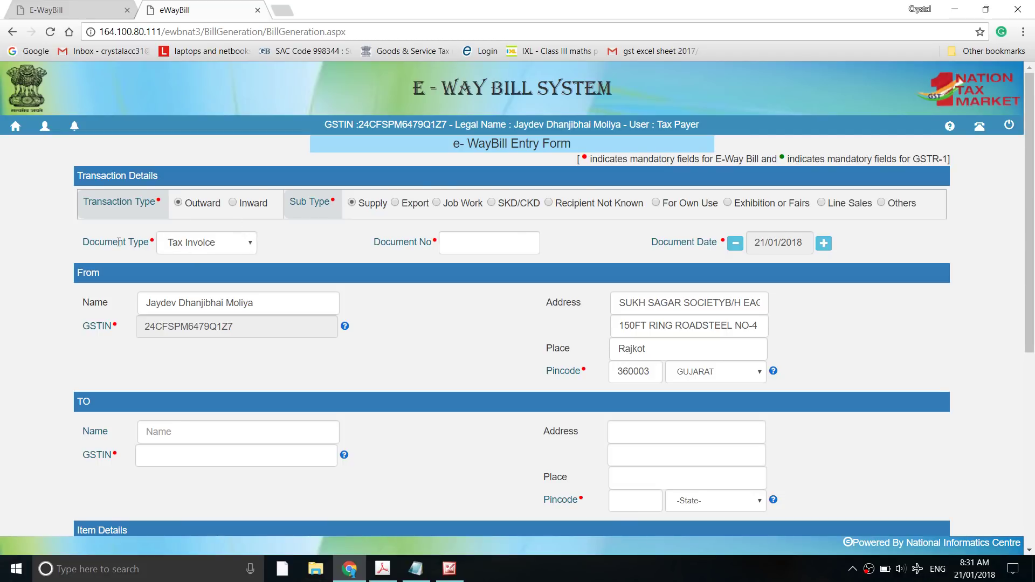
- Keep Tax Invoice as document type and enter Document No 55 from the sample bill
click(245, 243)
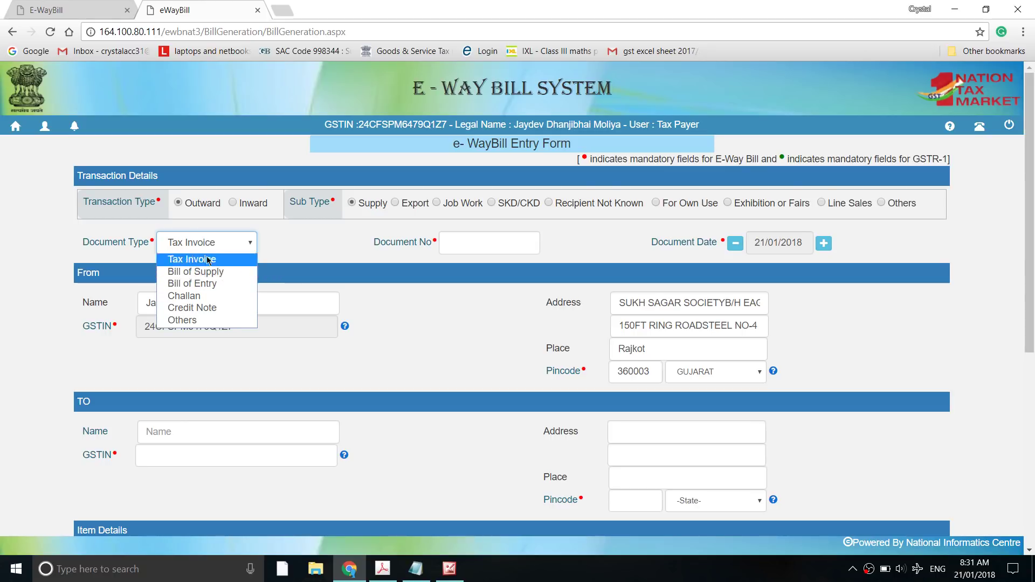
click(190, 260)
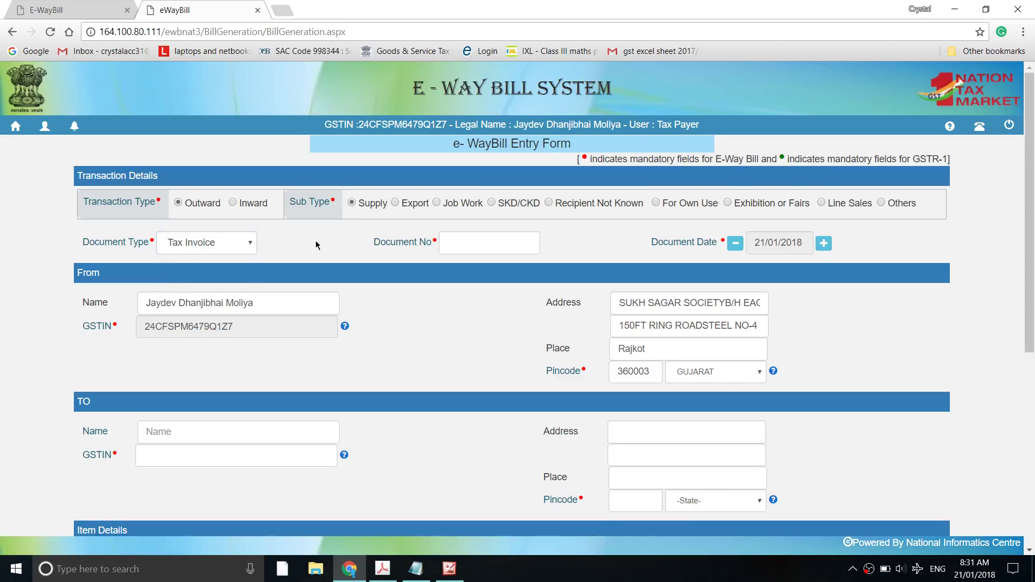
click(481, 240)
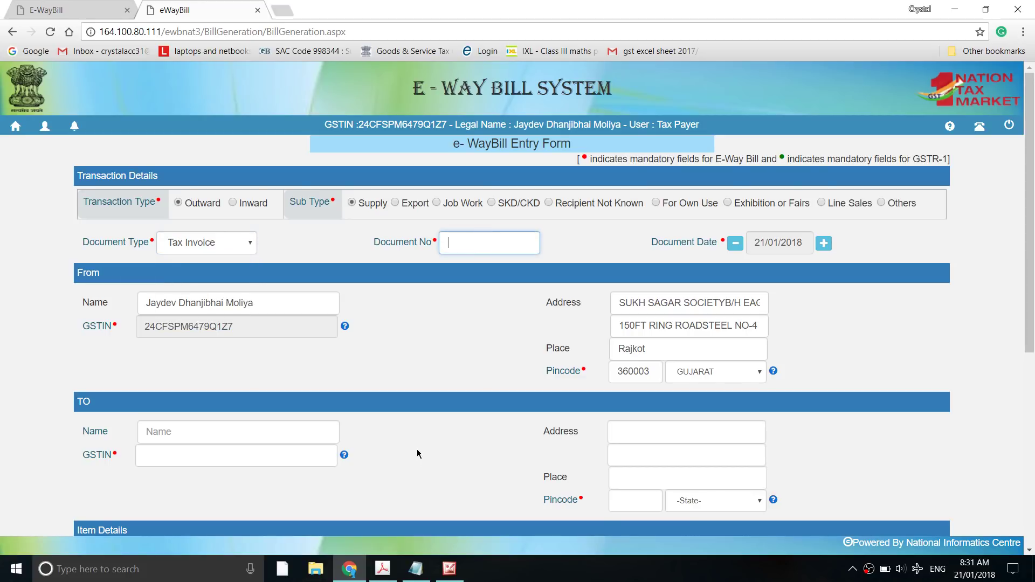
mouse_move(390, 579)
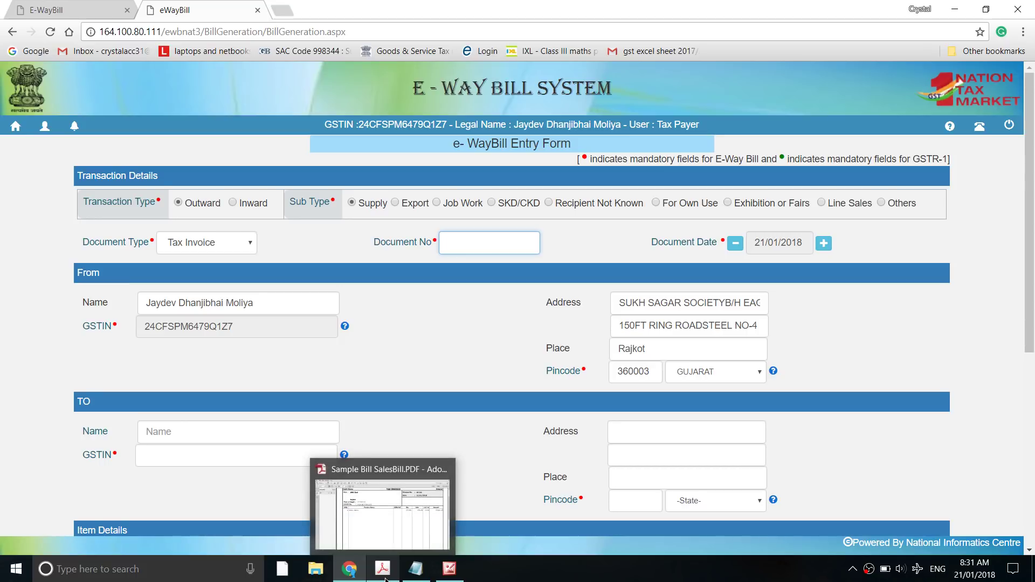
click(385, 580)
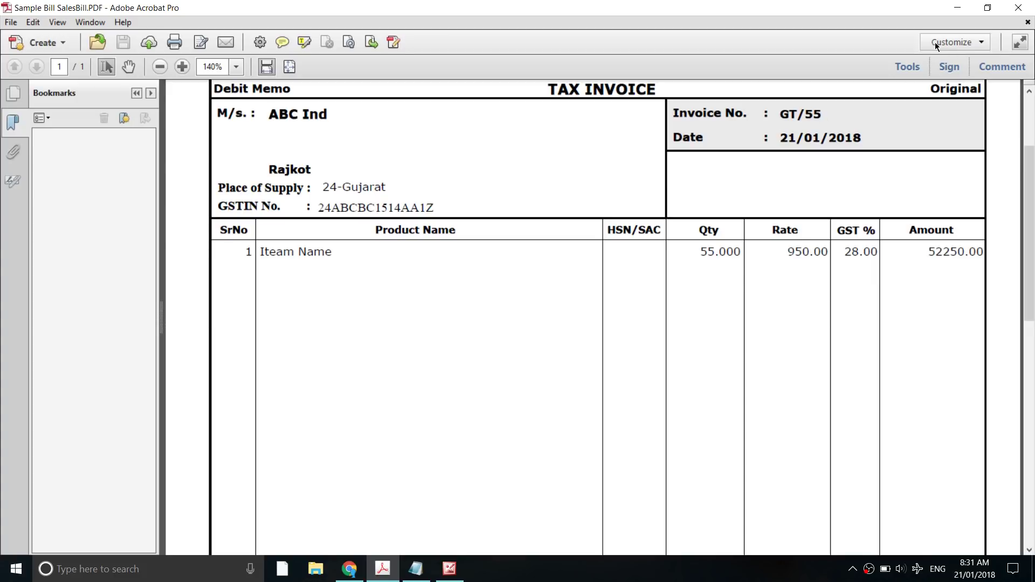
click(957, 7)
text(55)
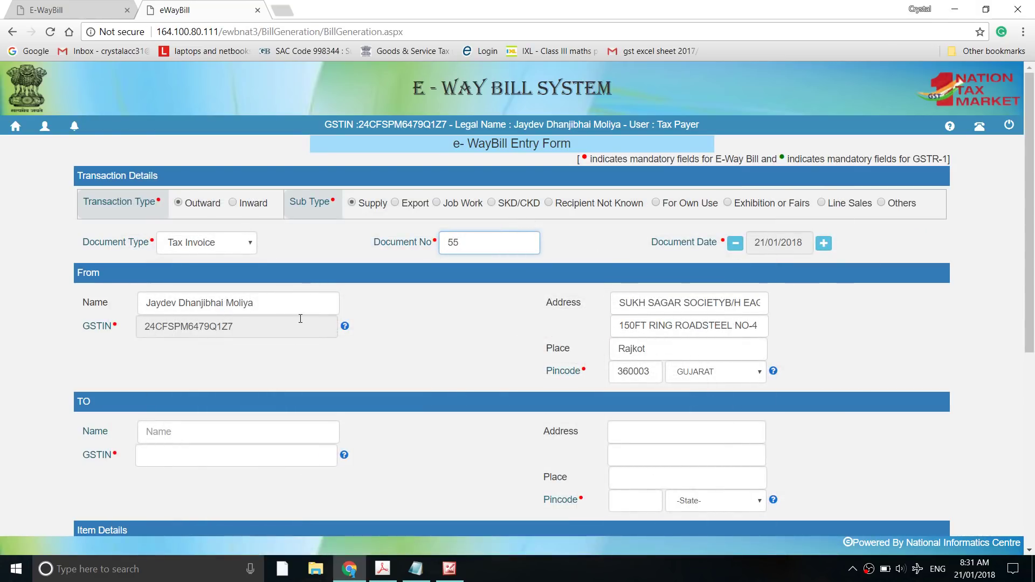
scroll(585, 350, down, 5)
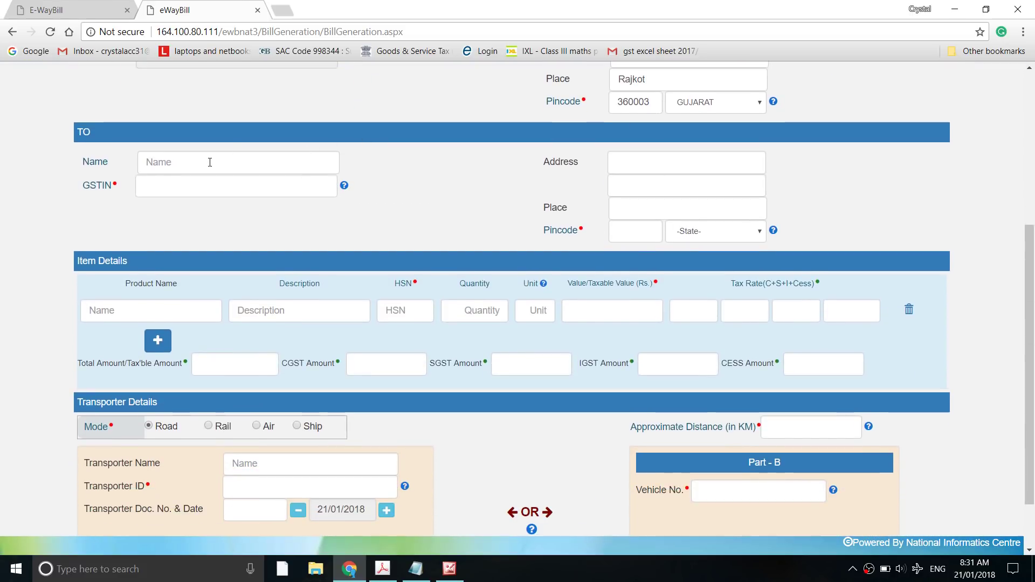
- Copy the buyer name 'ABC Ind' from the sample invoice into the recipient name
click(209, 162)
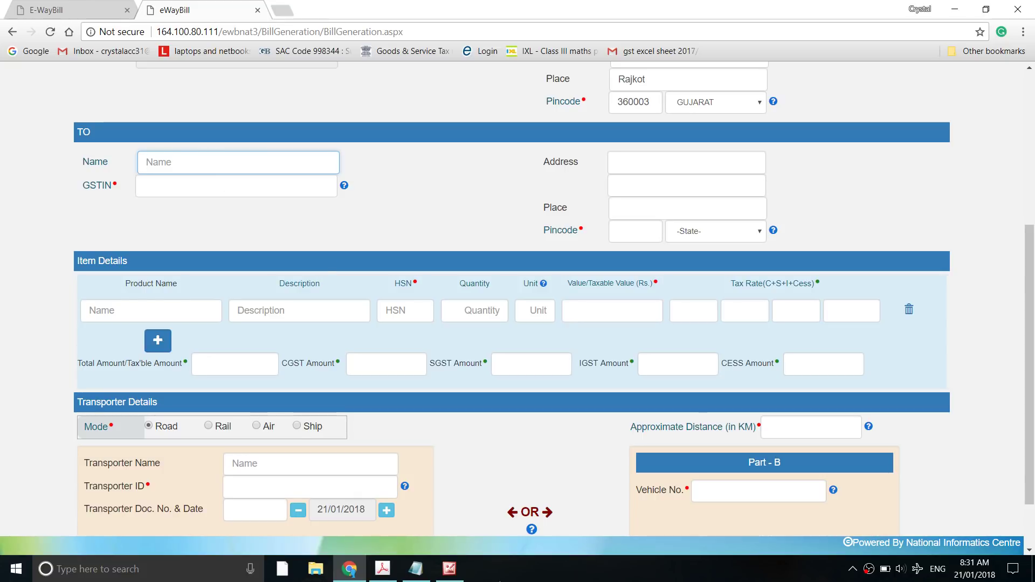
click(383, 569)
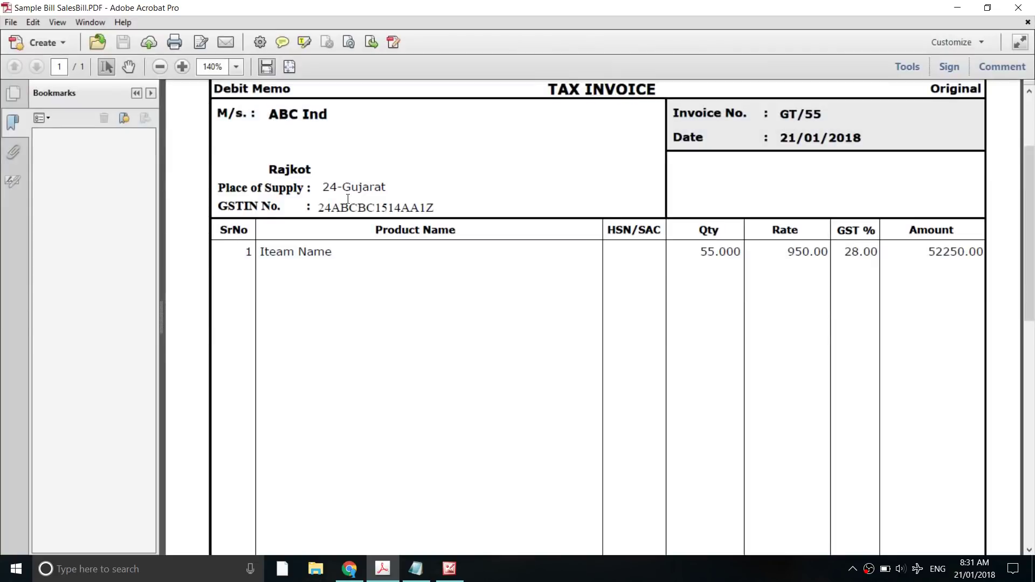
double_click(305, 123)
drag(269, 114, 328, 115)
key(ctrl+c)
key(alt+Tab)
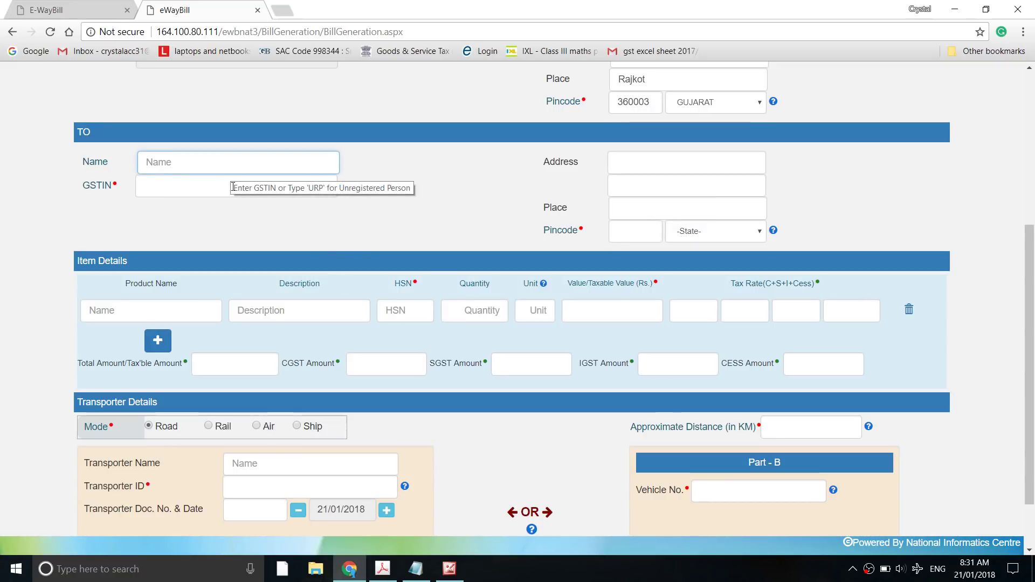
key(ctrl+v)
- Copy the buyer's GSTIN from the sample invoice into the recipient GSTIN field
click(236, 188)
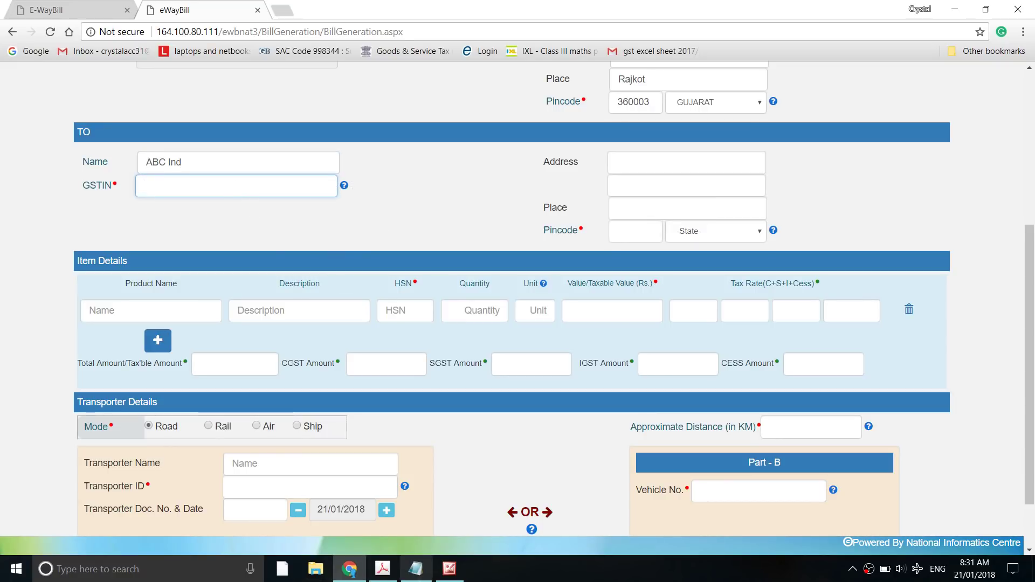
key(alt+Tab)
double_click(353, 208)
key(ctrl+c)
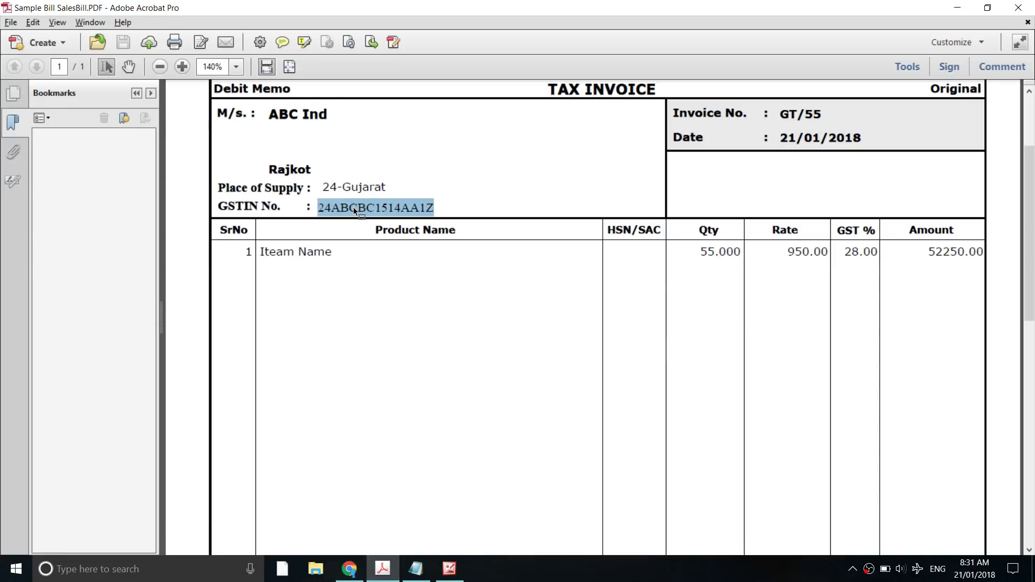
key(alt+Tab)
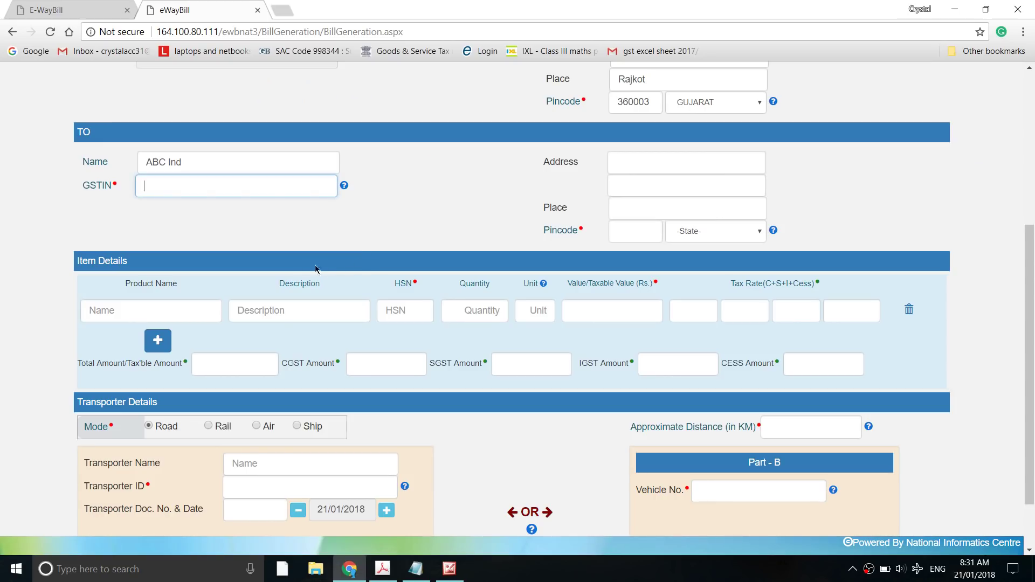
key(ctrl+v)
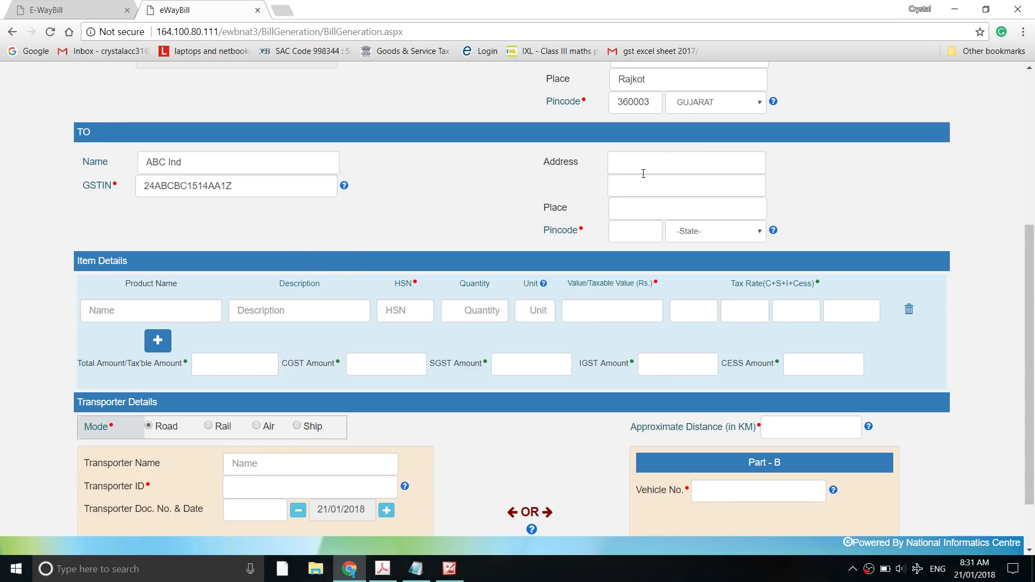
- Enter the recipient address as 'Rajkot'
click(643, 172)
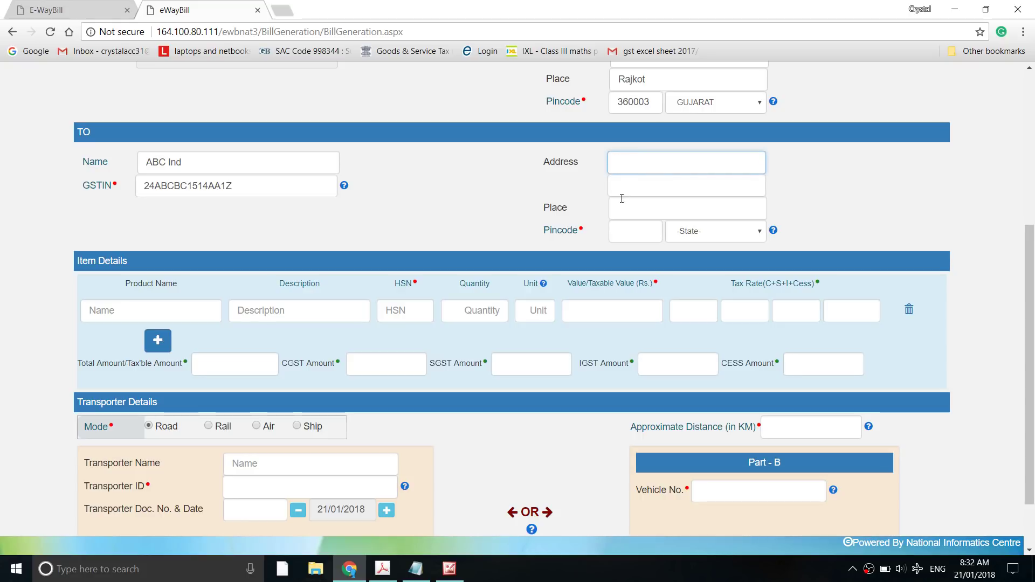
text(rAJKOT)
key(ctrl+a)
key(BackSpace)
text(r)
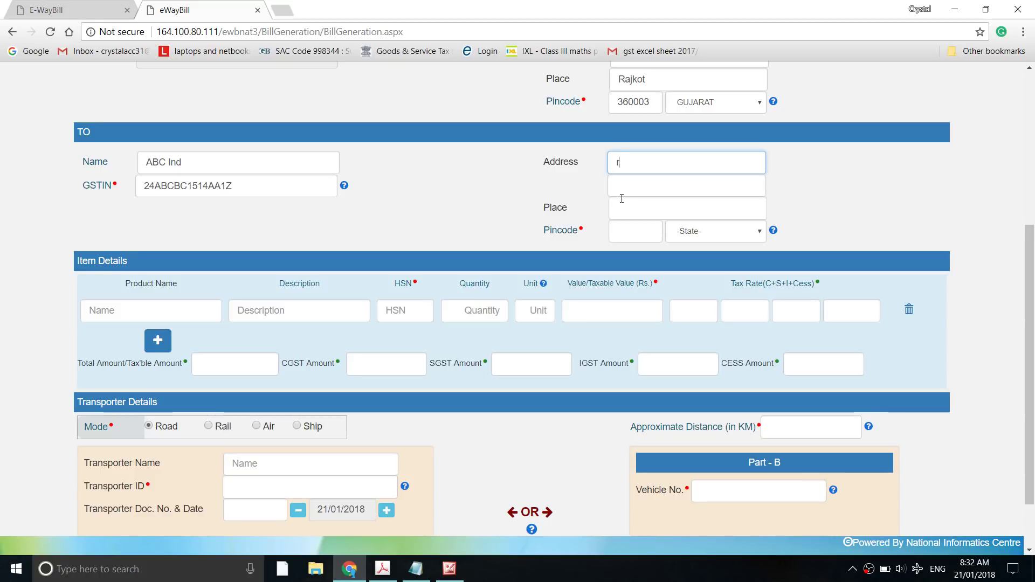
key(Caps_Lock)
text(R)
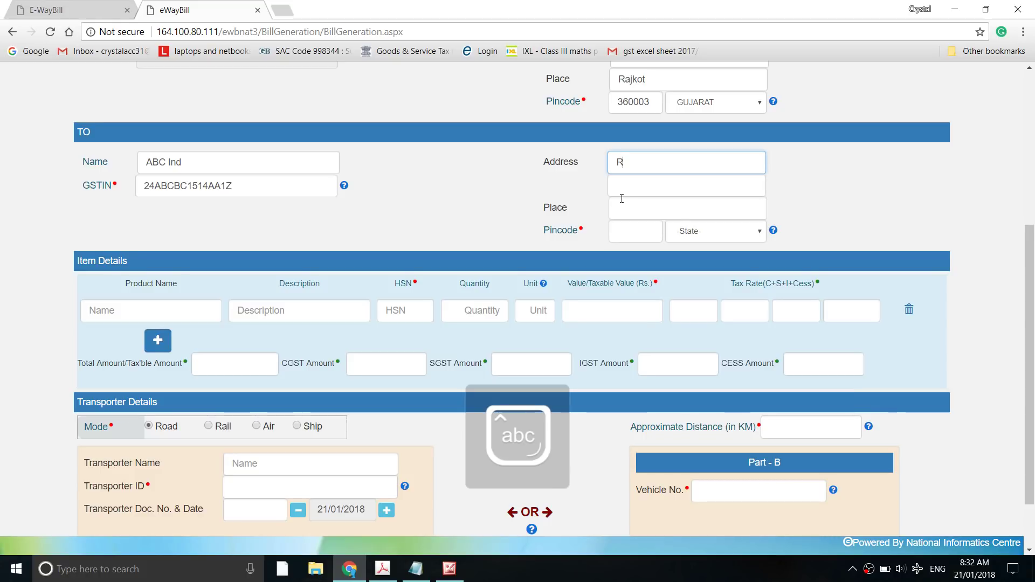
text(ajkot)
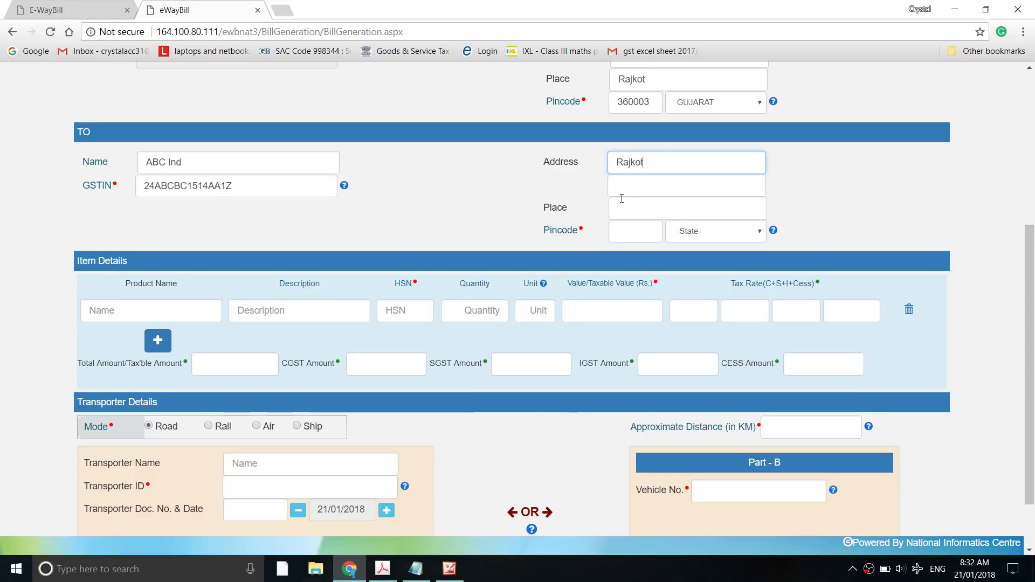
click(622, 198)
- Enter recipient pincode 36002 and choose GUJARAT as the state
scroll(623, 200, down, 2)
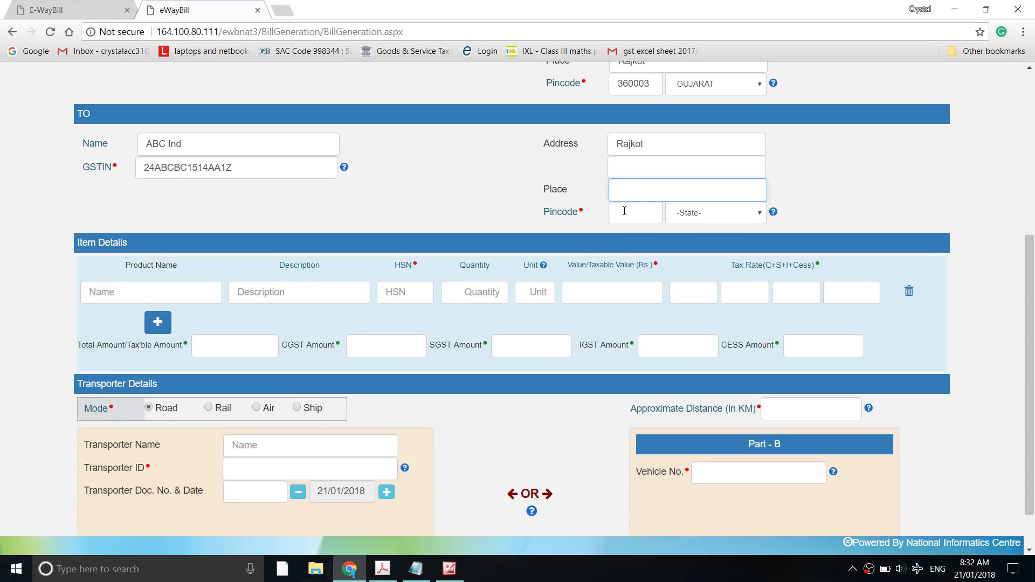
click(626, 164)
text(3600)
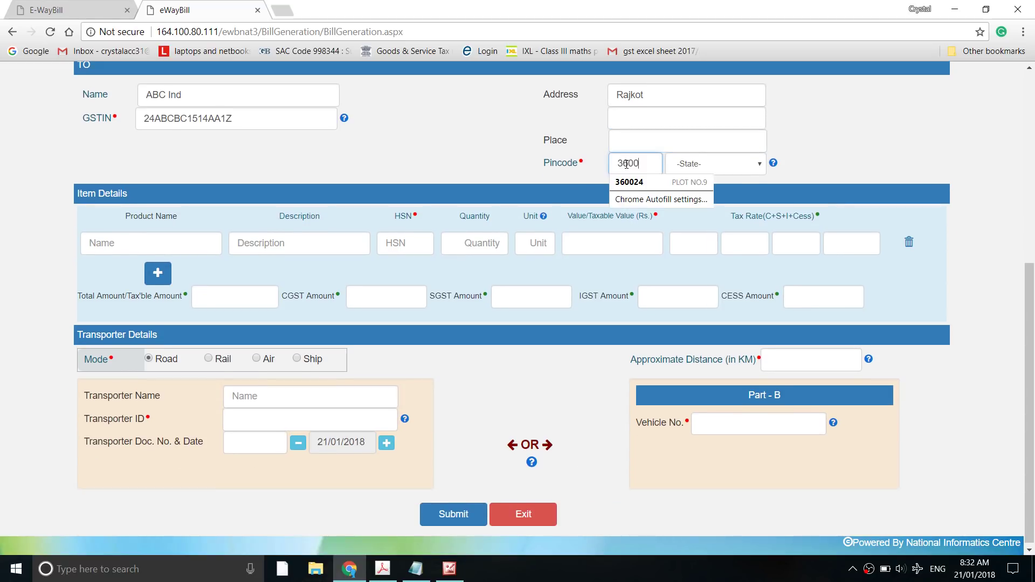
key(Tab)
double_click(626, 165)
text(36000)
key(BackSpace)
text(2)
key(Tab)
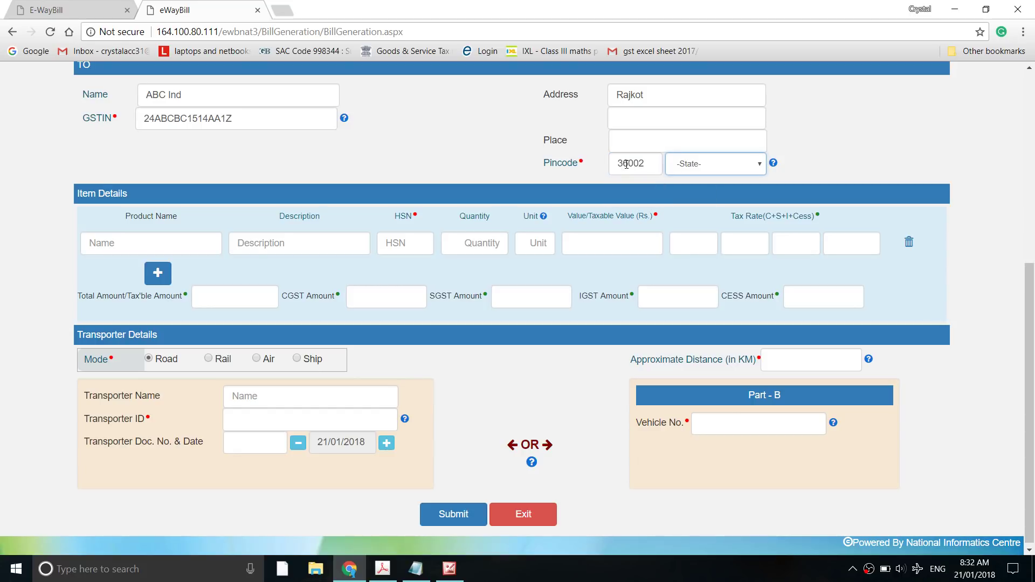
text(gu)
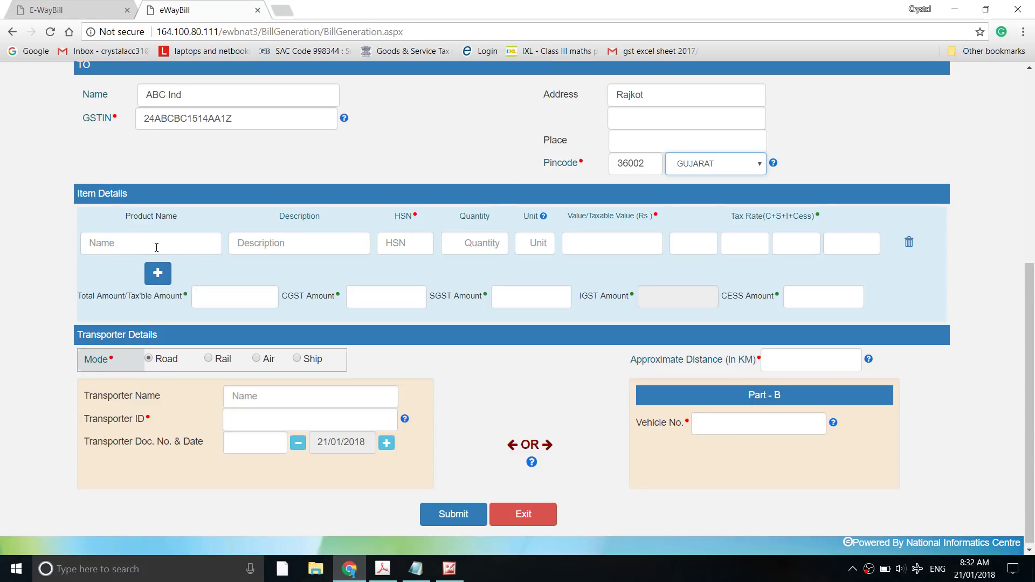
- Move between the item row's product name and description fields
click(159, 247)
click(267, 250)
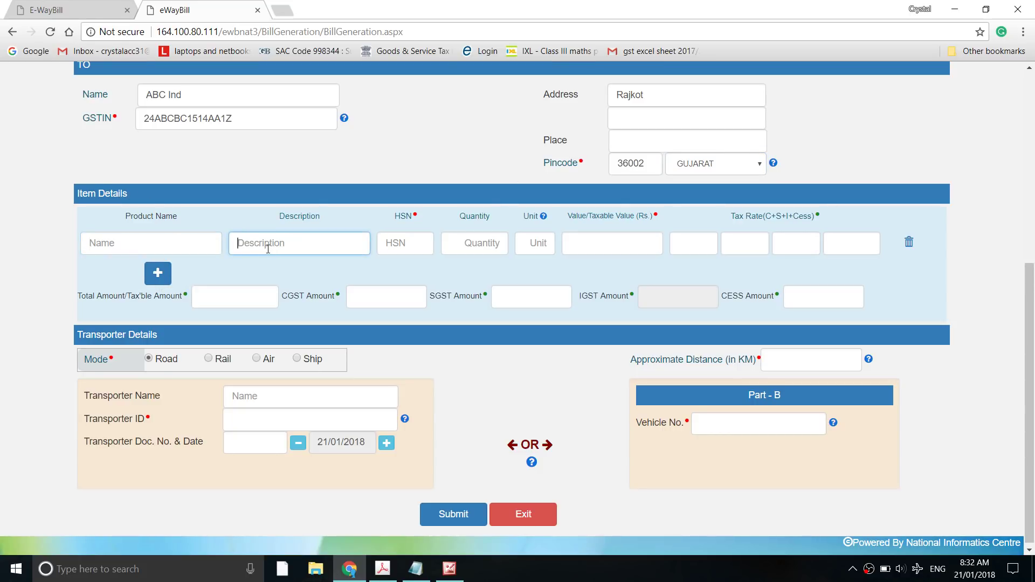
click(163, 238)
key(Tab)
- Fill the item row with HSN 8708, quantity 055 and unit NOS
click(398, 241)
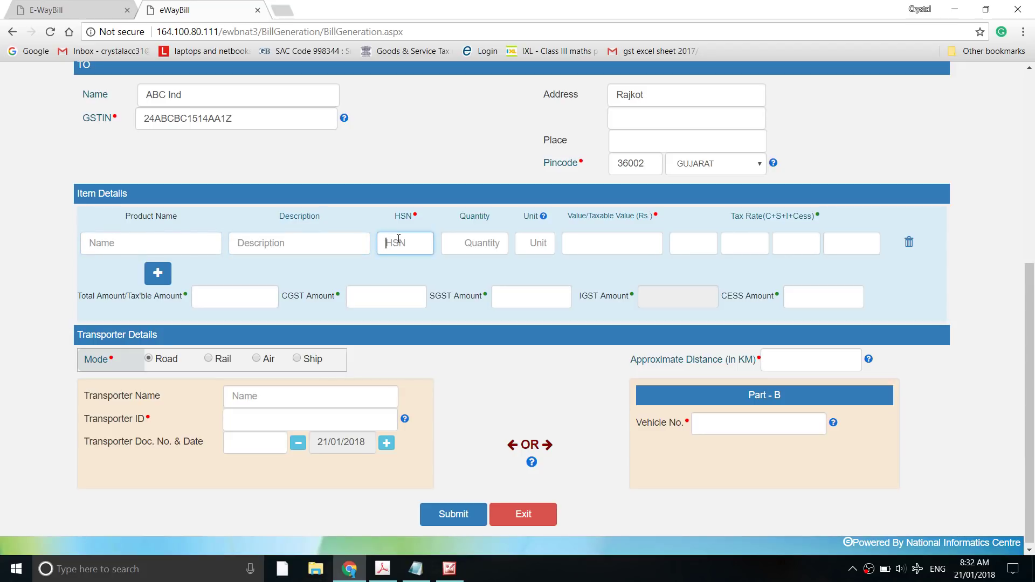
text(8708)
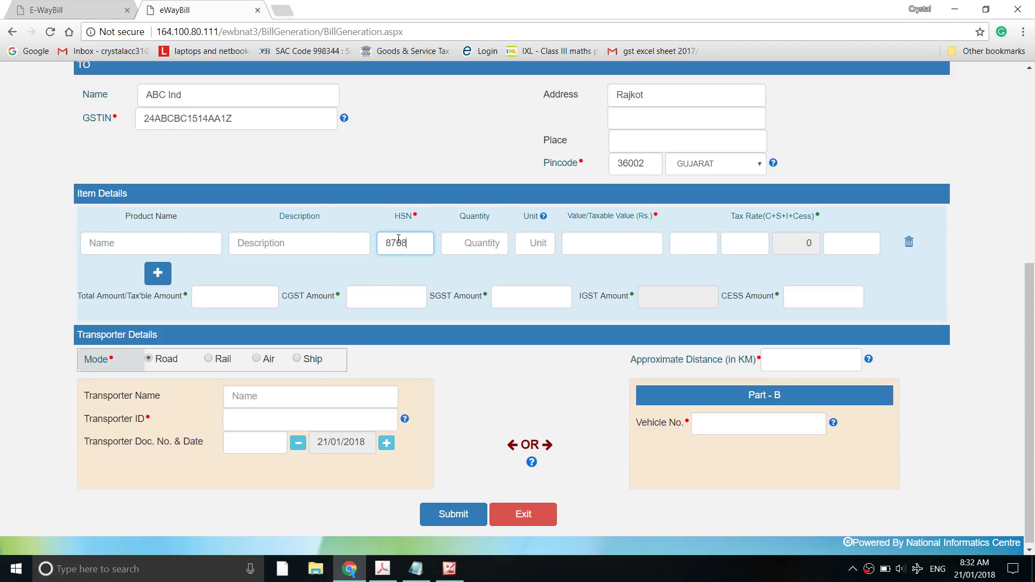
click(471, 247)
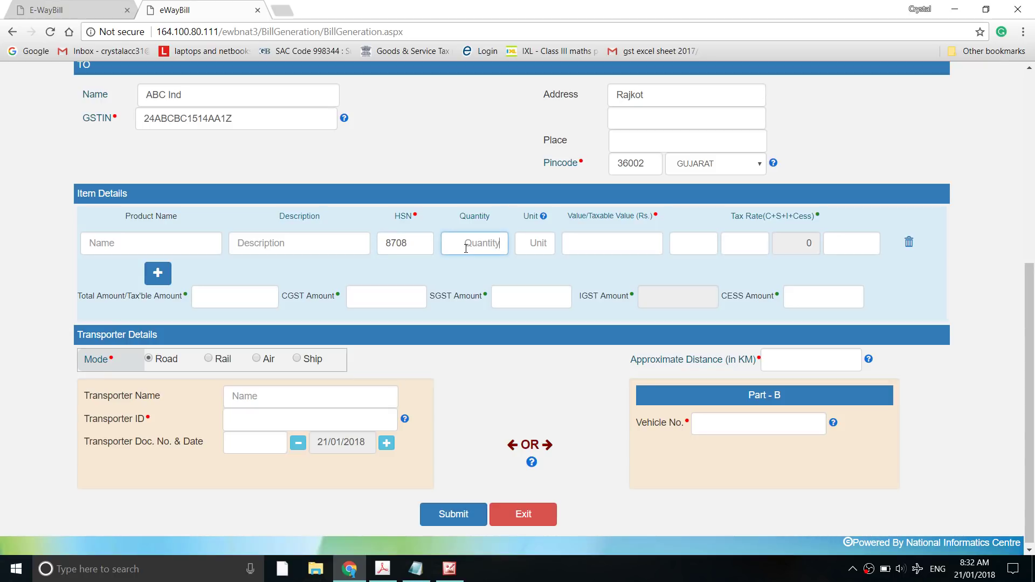
text(0)
key(alt+Tab)
key(alt+Tab)
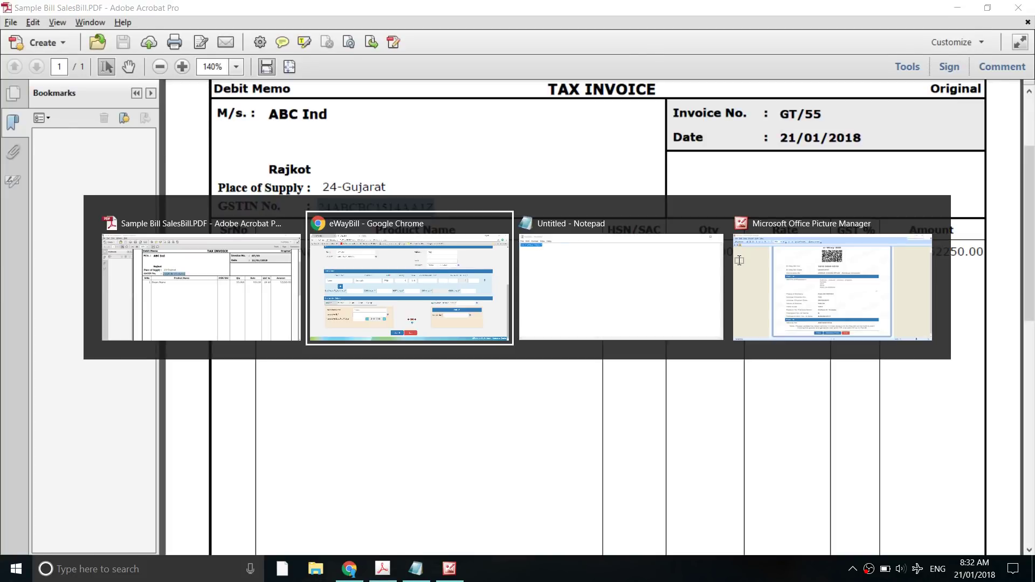
text(5)
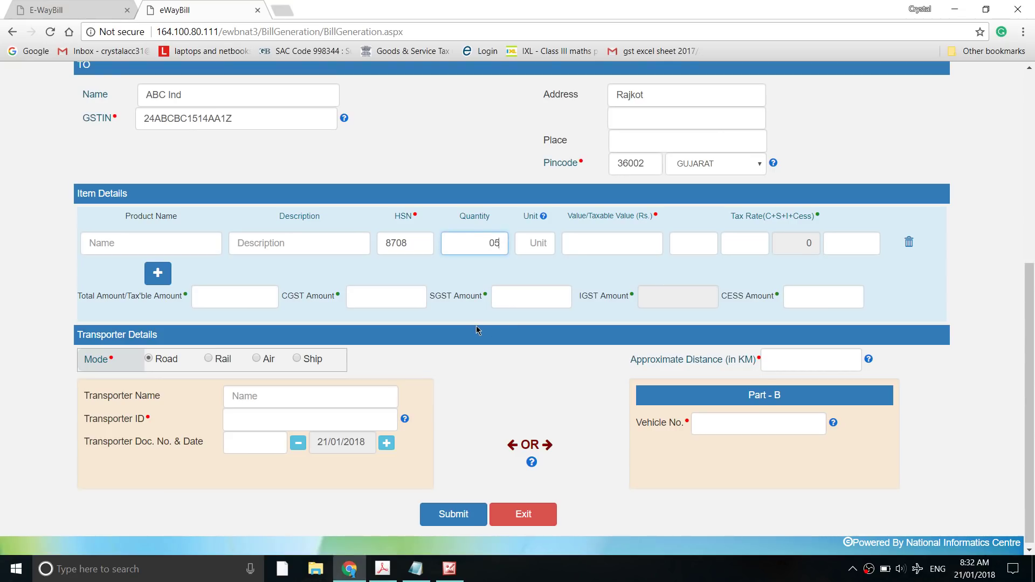
text(5)
key(Tab)
text(n)
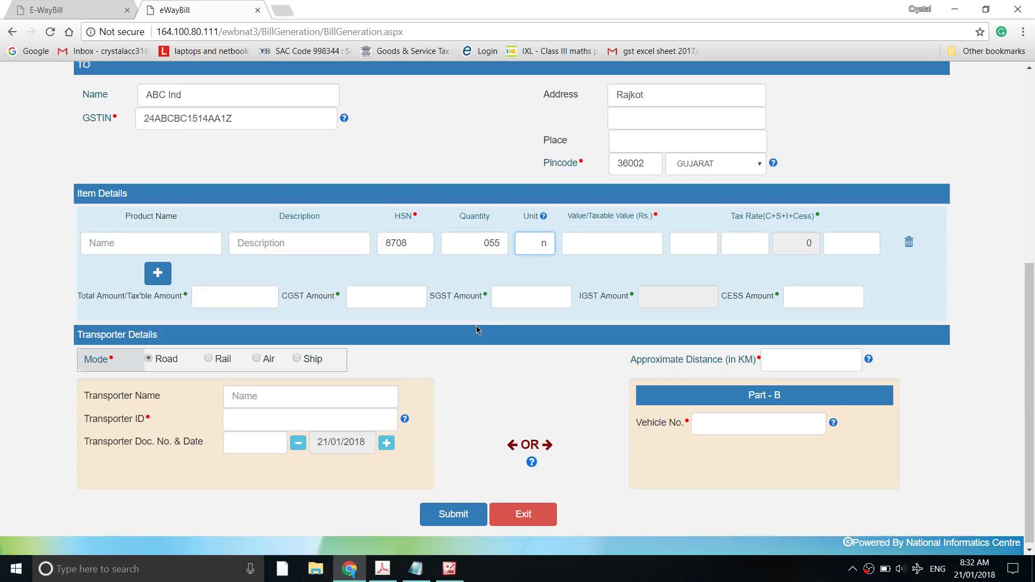
key(BackSpace)
key(Caps_Lock)
text(NOS)
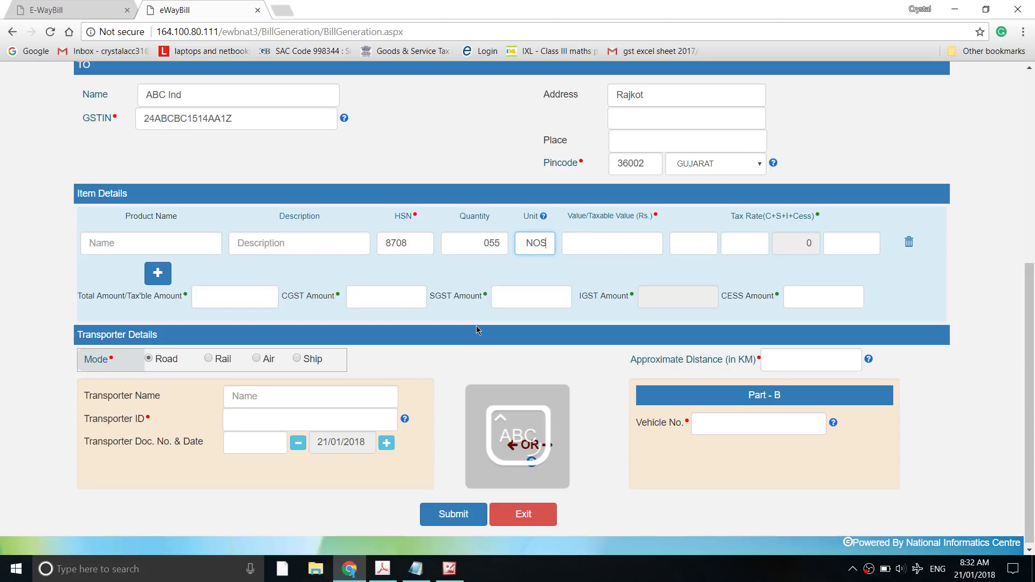
- Check the value on the sample invoice, clear its GSTIN selection, and return to the form
click(570, 247)
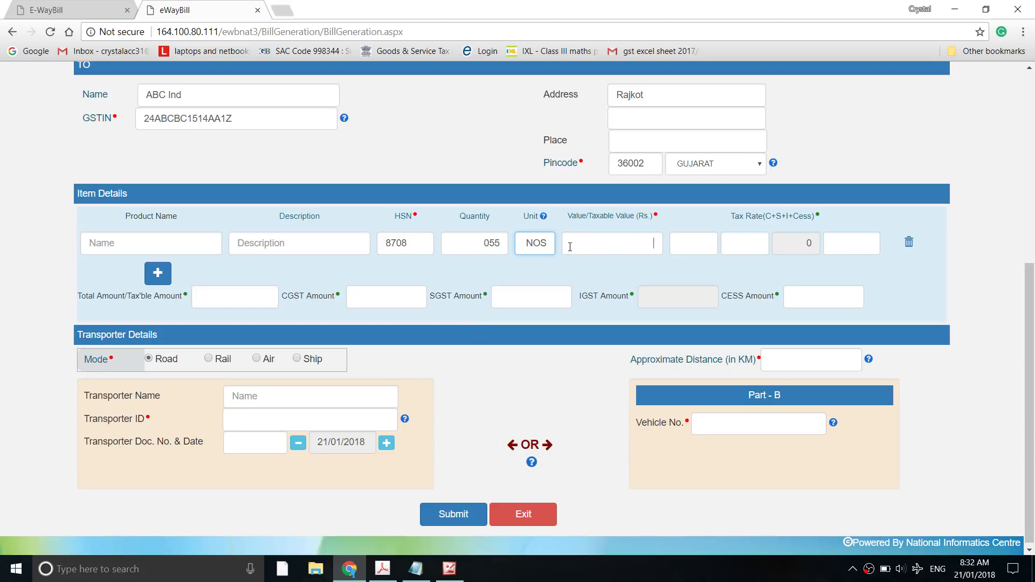
key(alt+Tab)
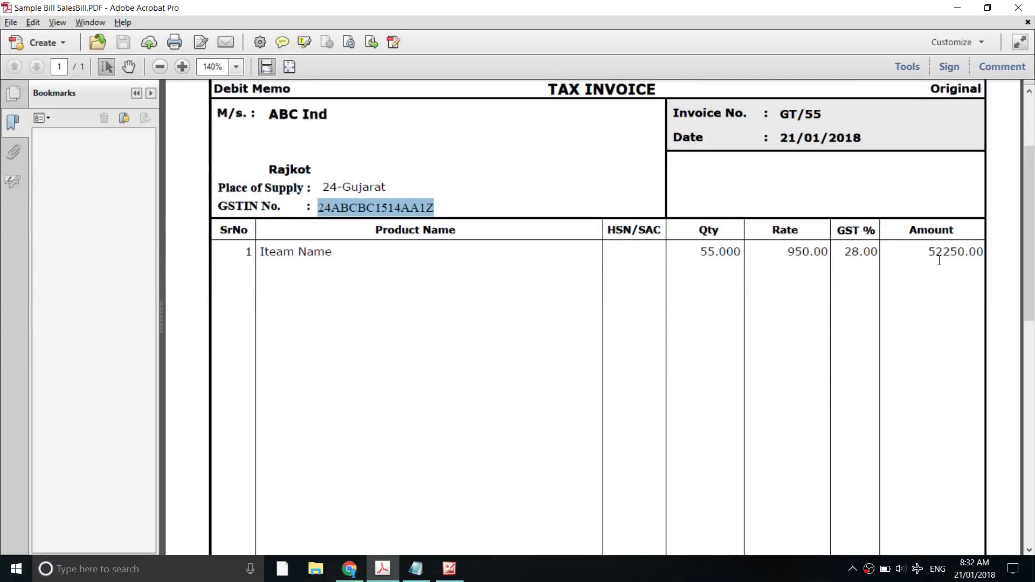
click(927, 254)
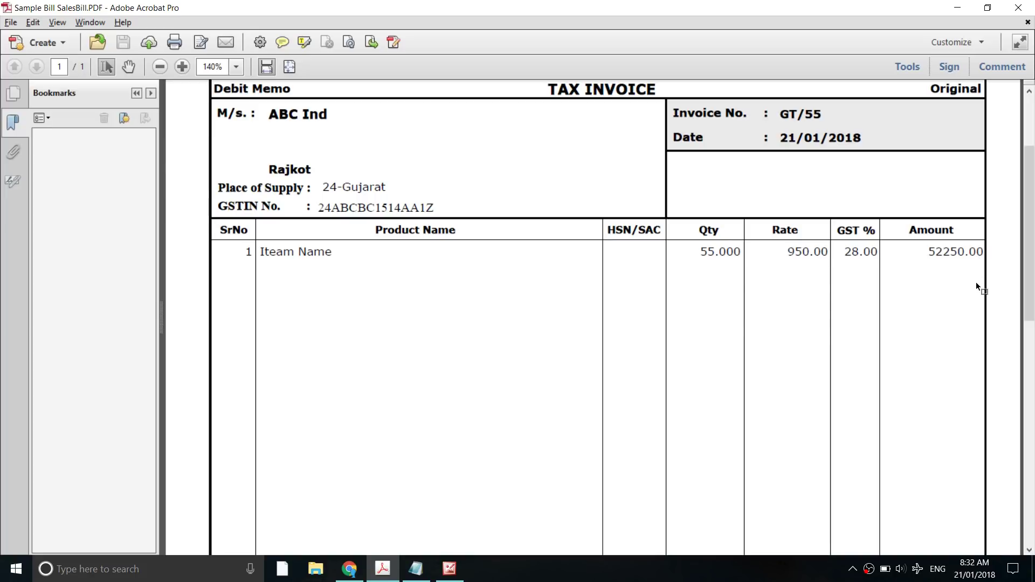
key(alt+Tab)
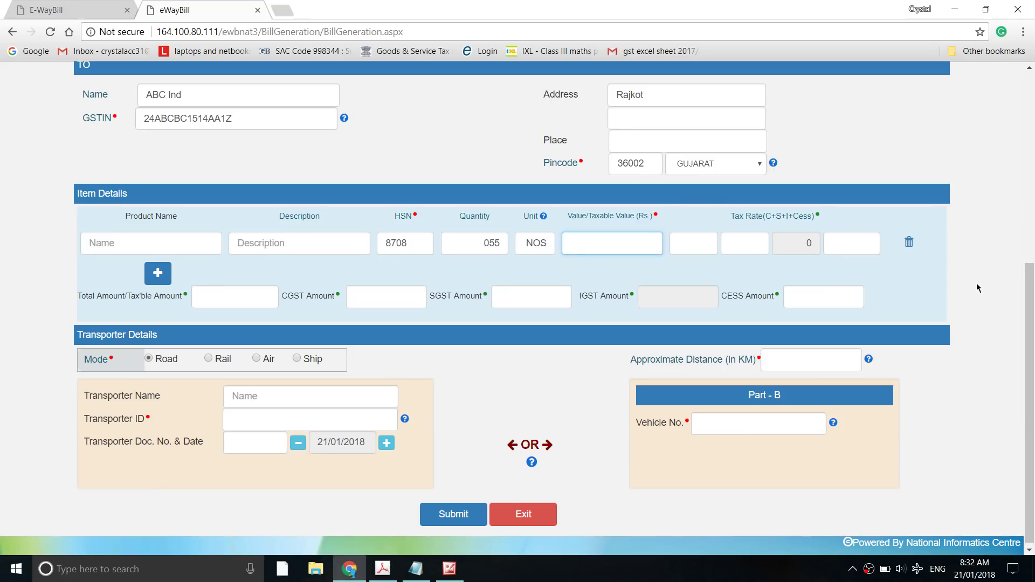
- Enter taxable value 52250 and tax rate 7315 after checking the sample invoice
text(52250)
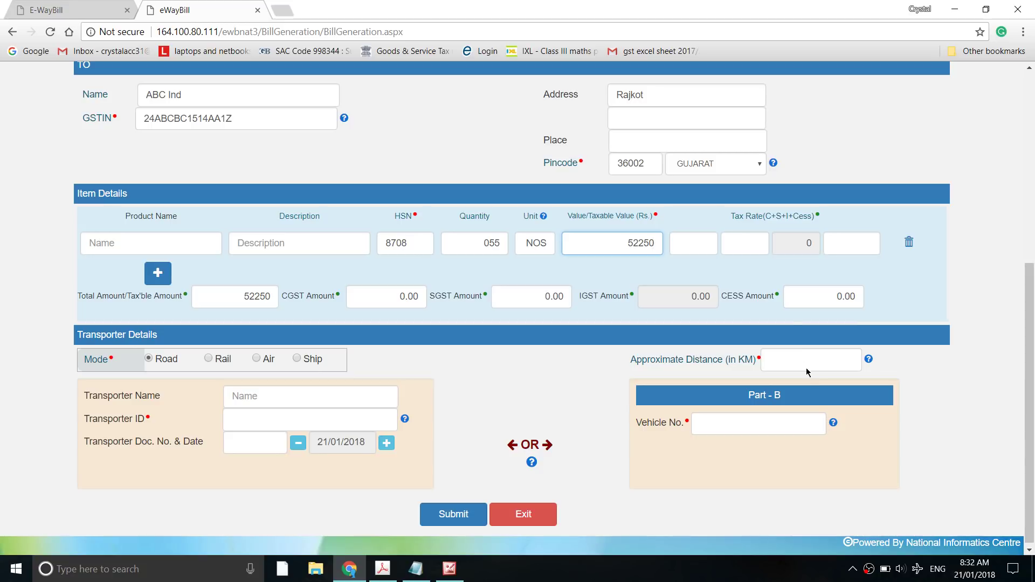
click(710, 275)
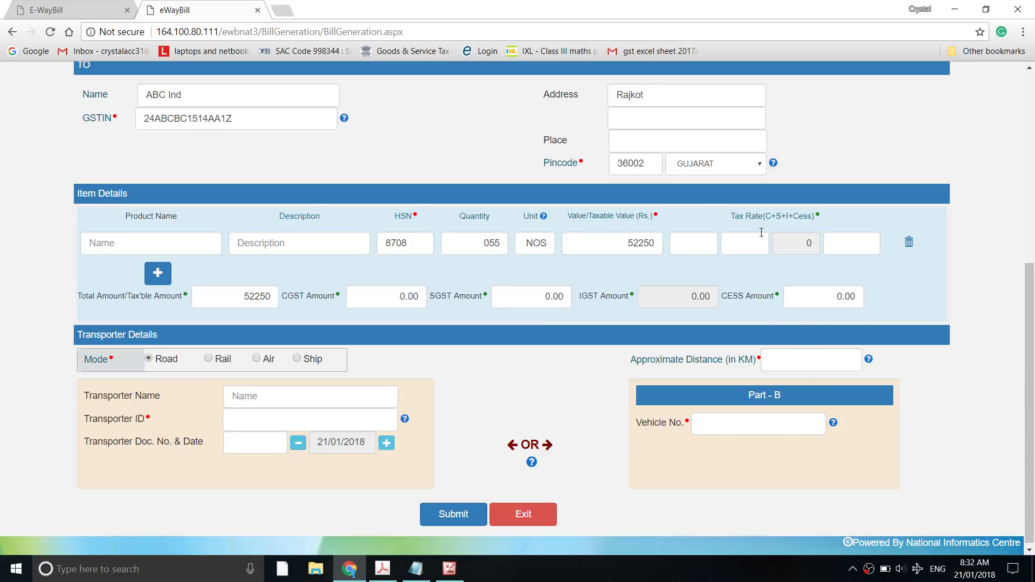
click(697, 251)
key(alt+Tab)
scroll(845, 425, down, 10)
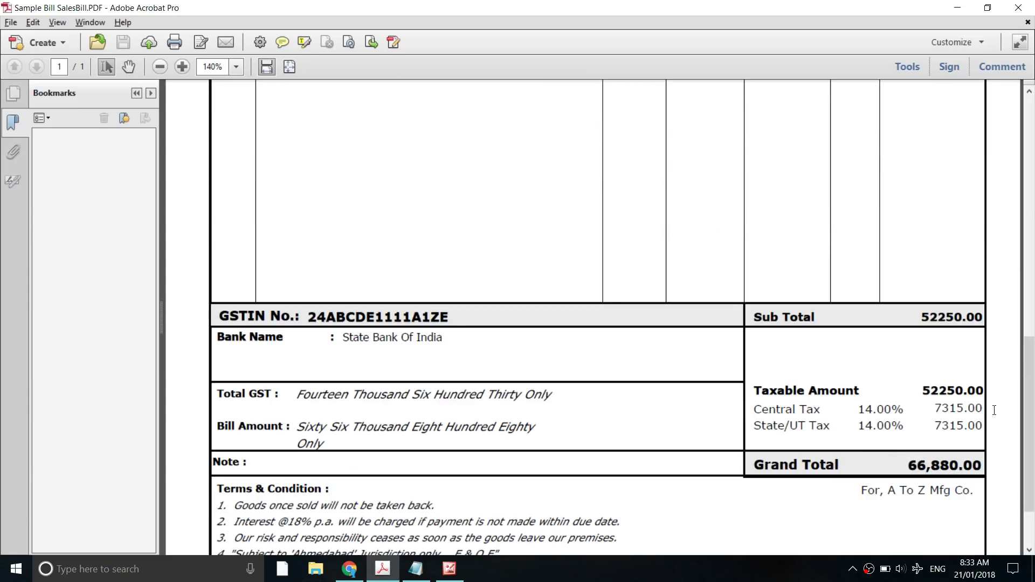
key(alt+Tab)
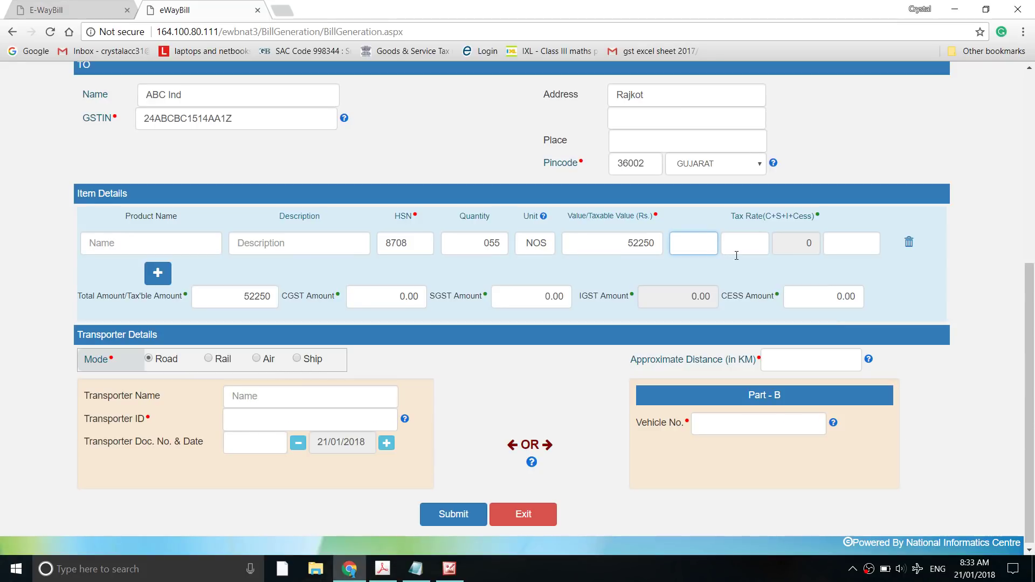
text(7315)
text(3)
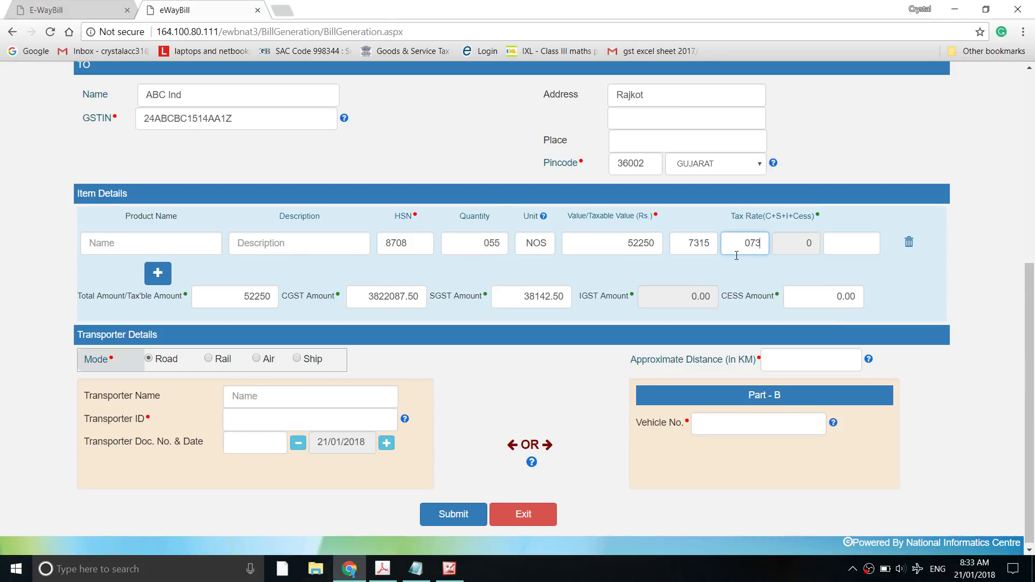
text(15)
click(779, 268)
- Fill the second tax rate box, then add a second item row and delete it
click(754, 250)
click(798, 268)
click(157, 273)
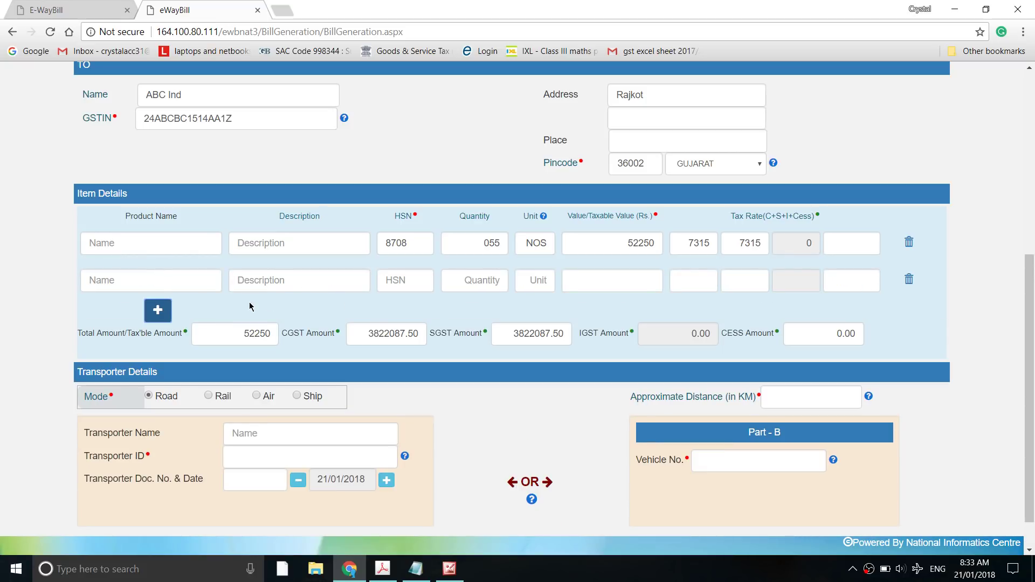
click(909, 281)
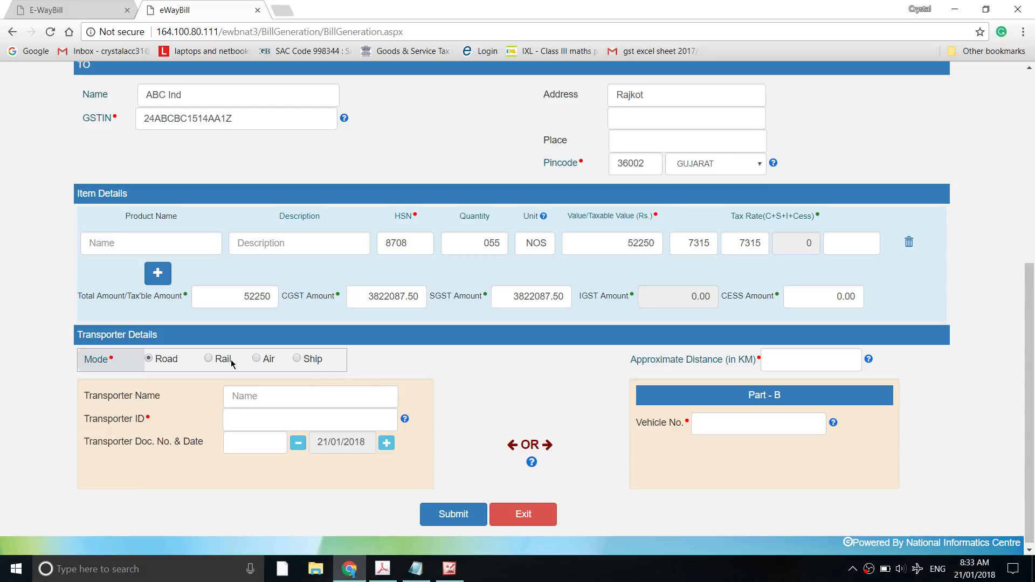
scroll(124, 340, down, 1)
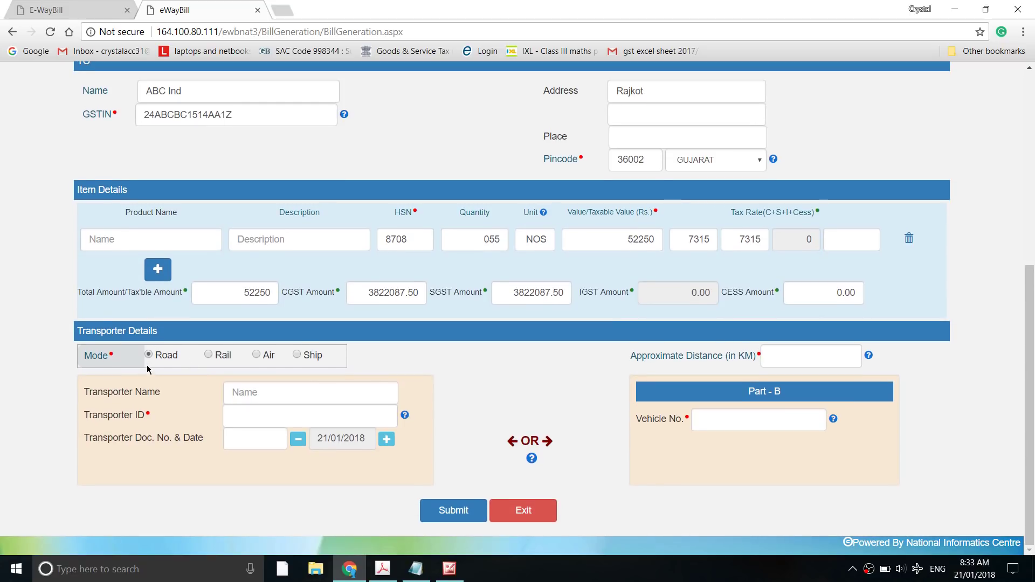
click(265, 391)
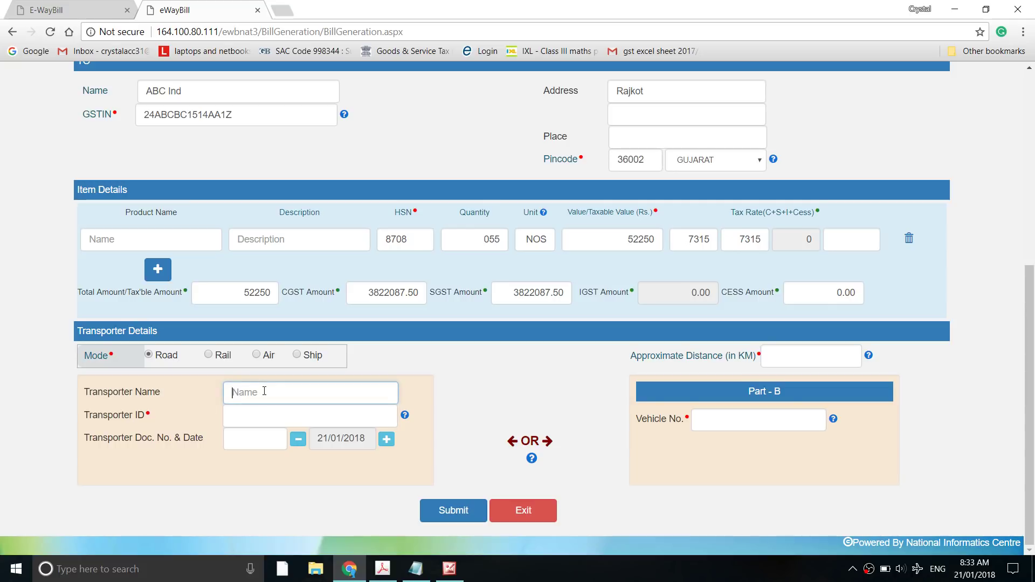
click(240, 412)
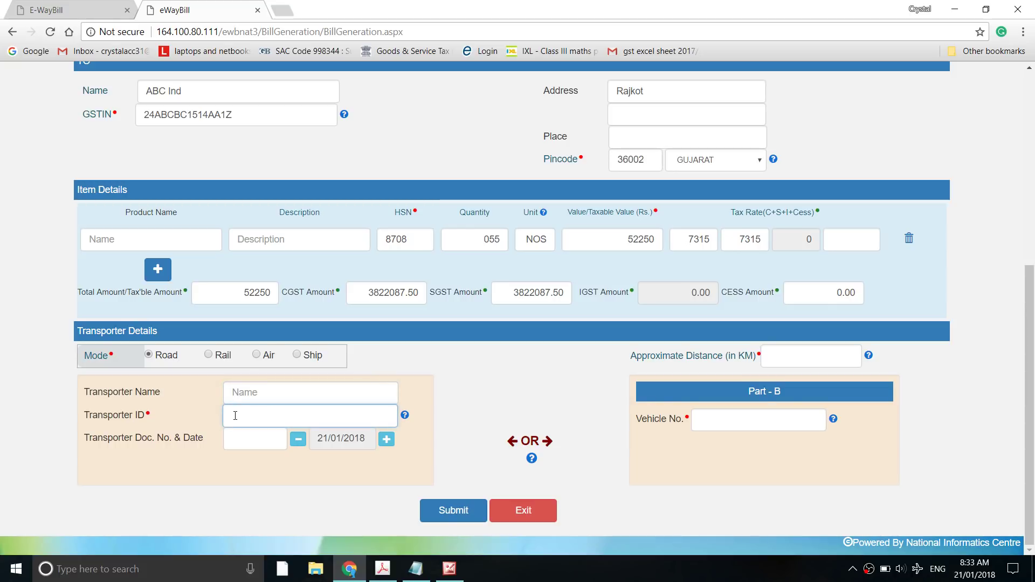
click(238, 441)
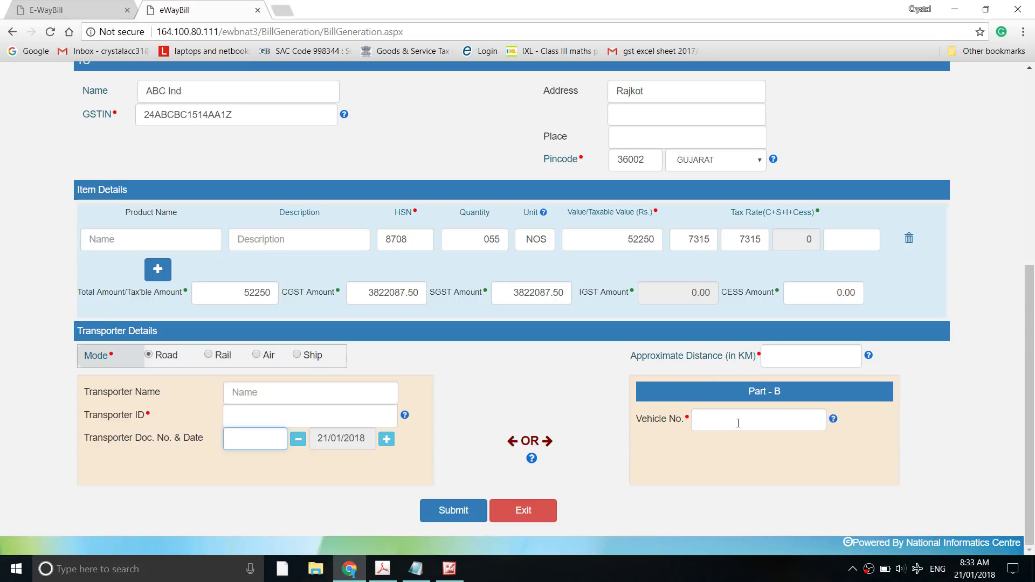
click(532, 458)
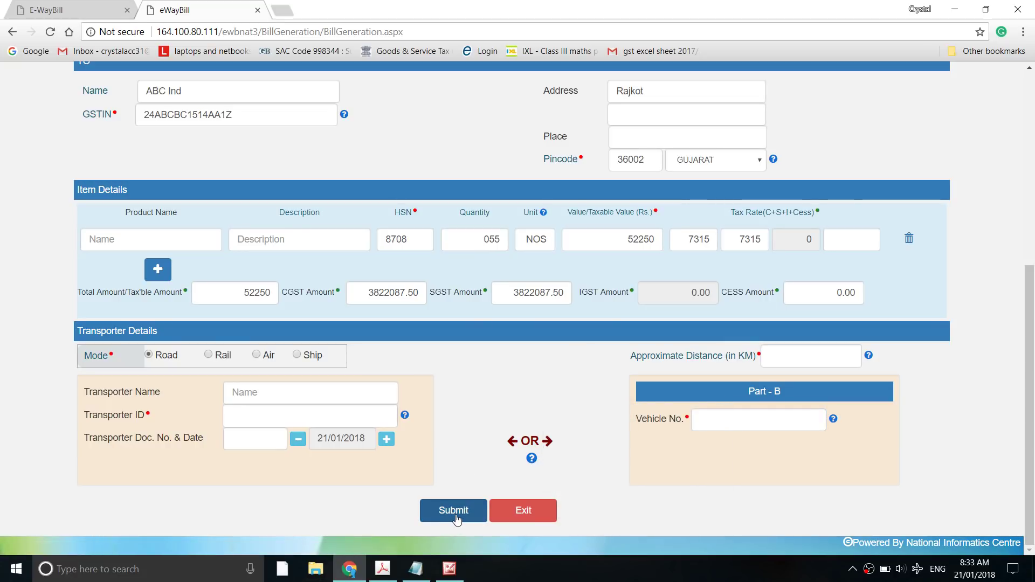
- Review the sample Ewaybill.jpg in Picture Manager, then close it
click(451, 572)
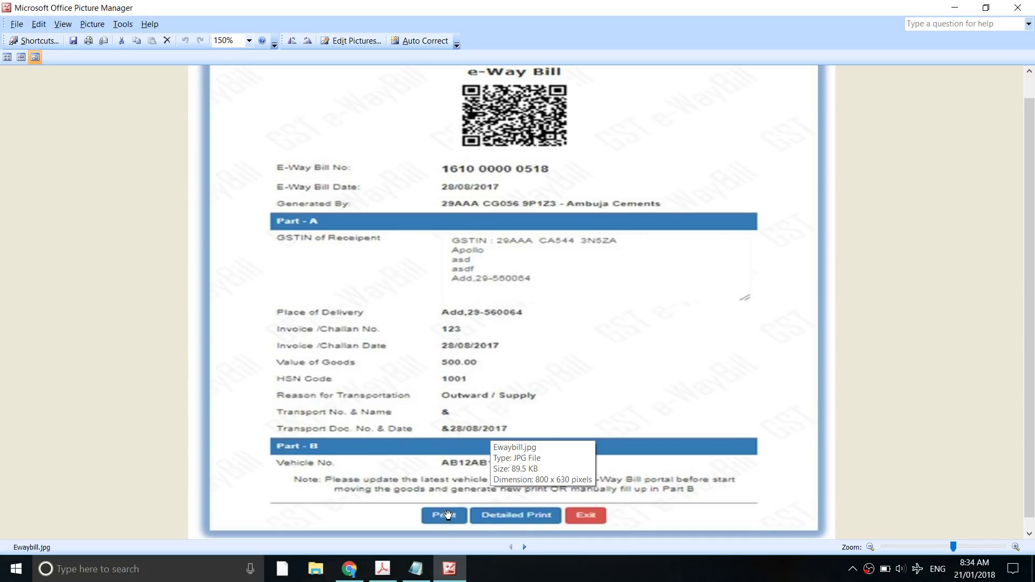
click(456, 574)
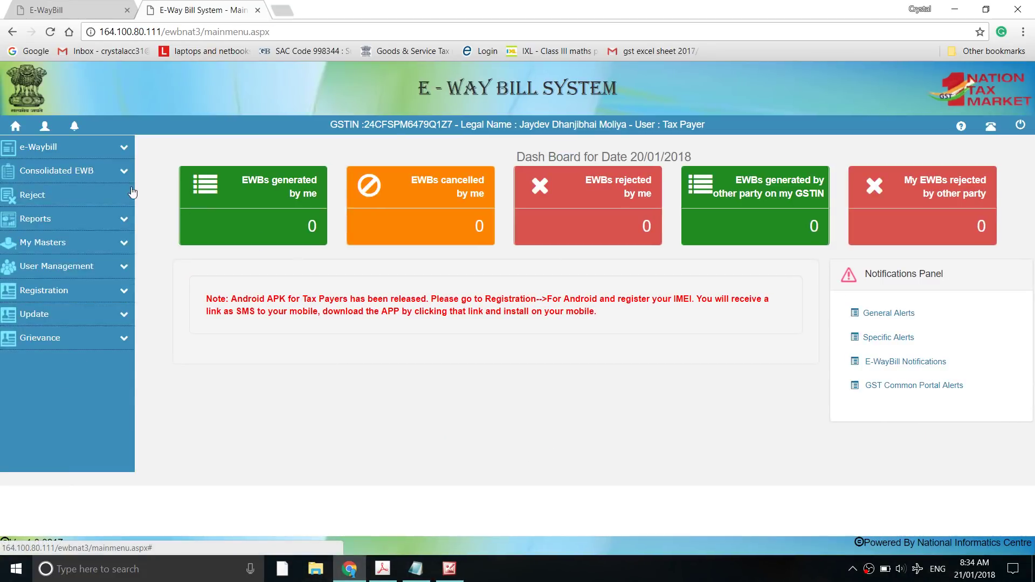
click(124, 149)
click(37, 229)
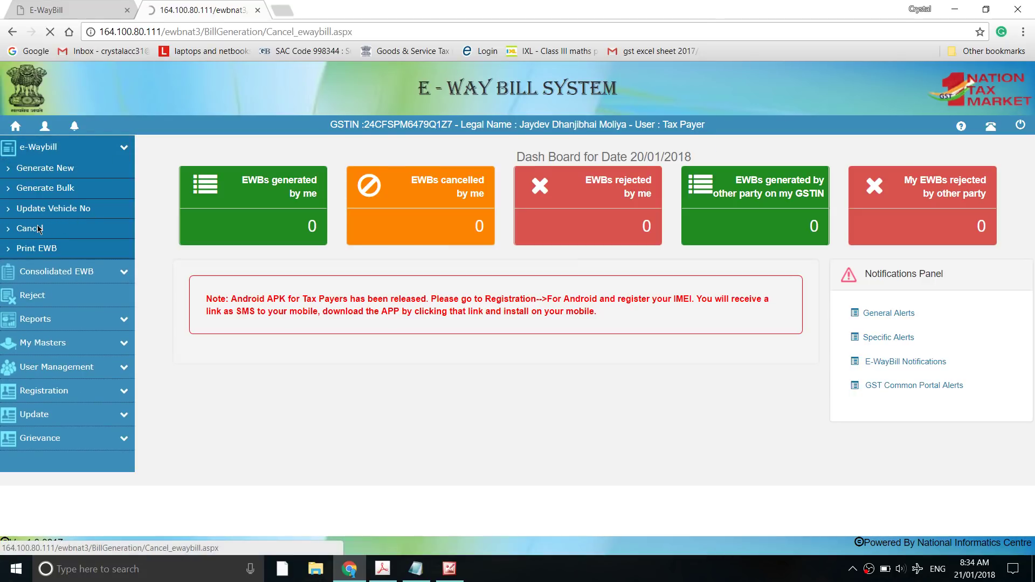
click(466, 165)
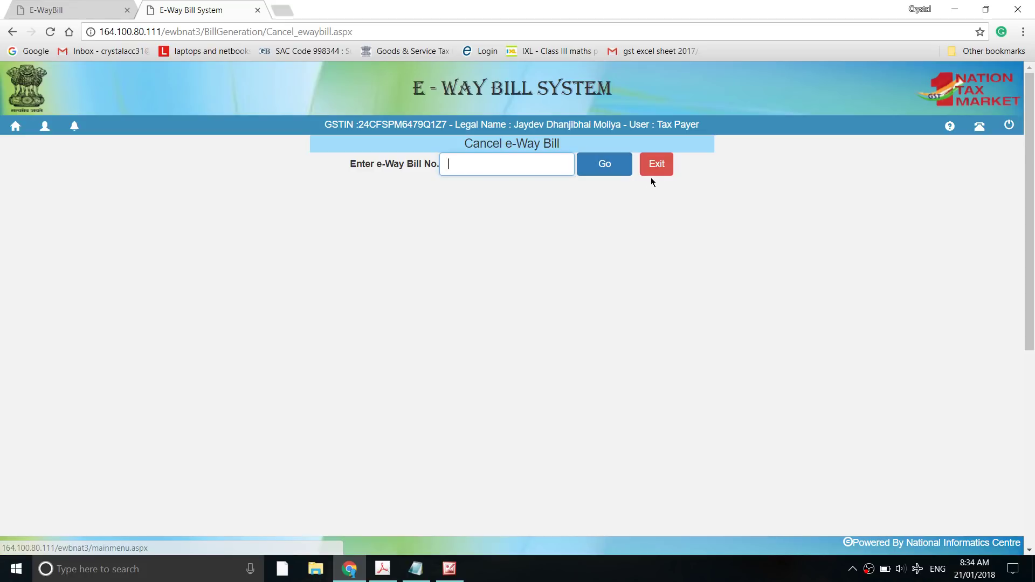
click(661, 169)
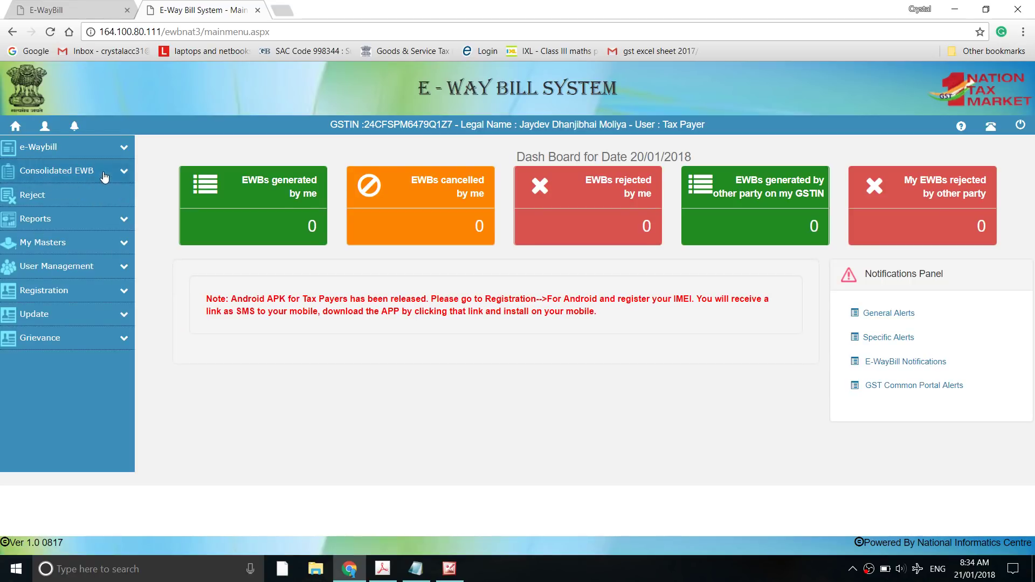
click(127, 152)
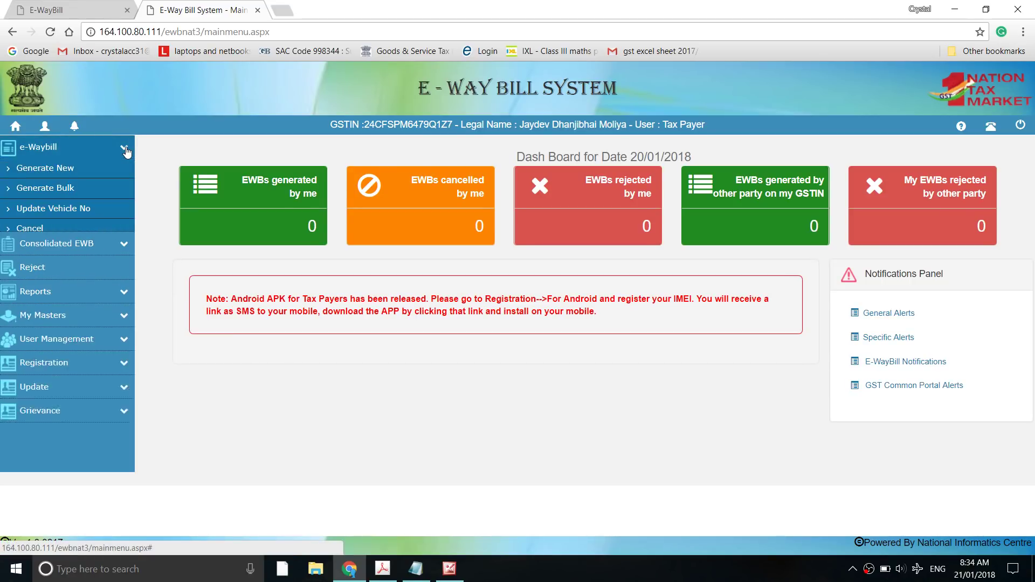
click(57, 214)
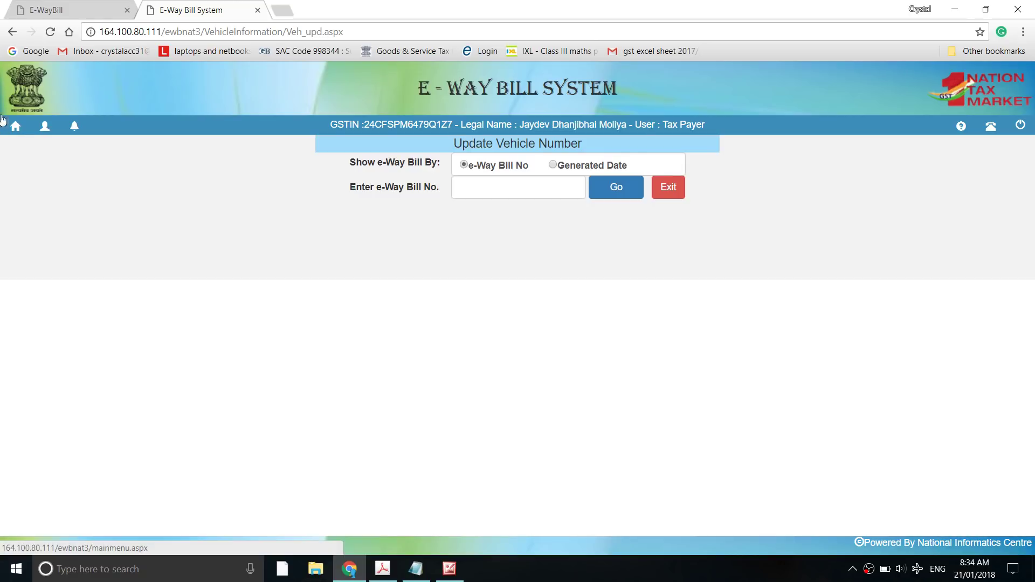
click(12, 31)
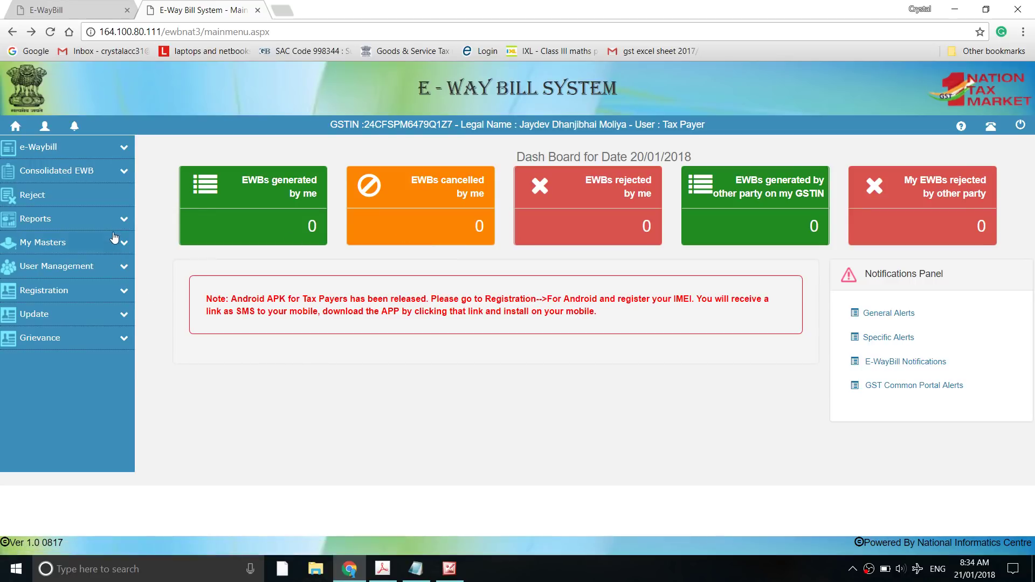
click(127, 150)
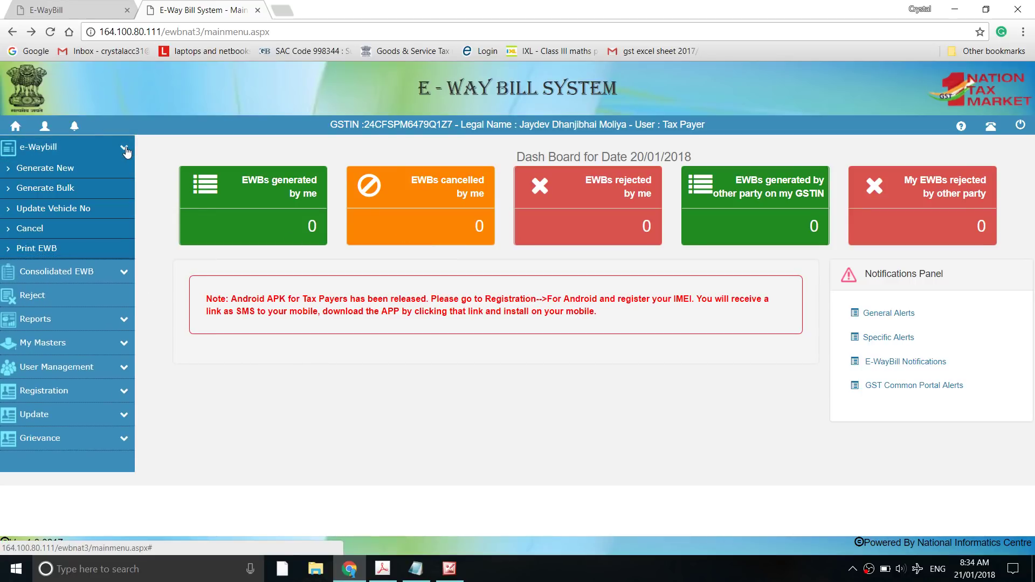
click(38, 248)
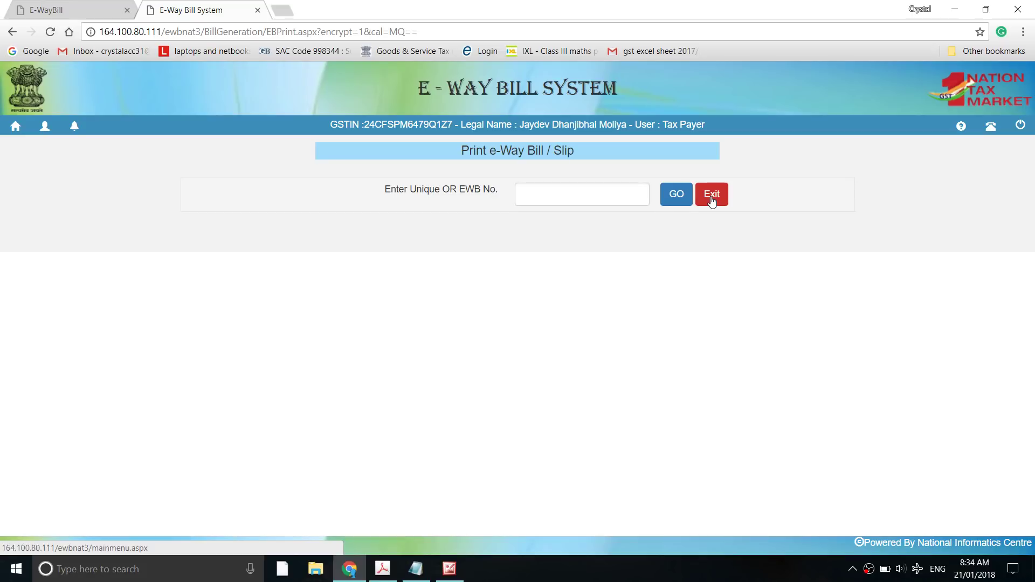
click(711, 199)
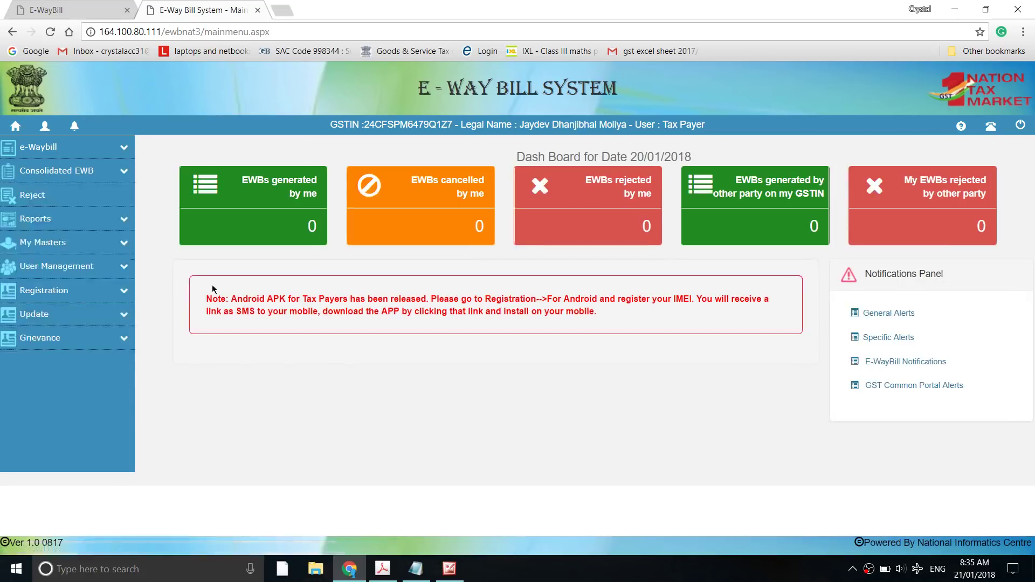